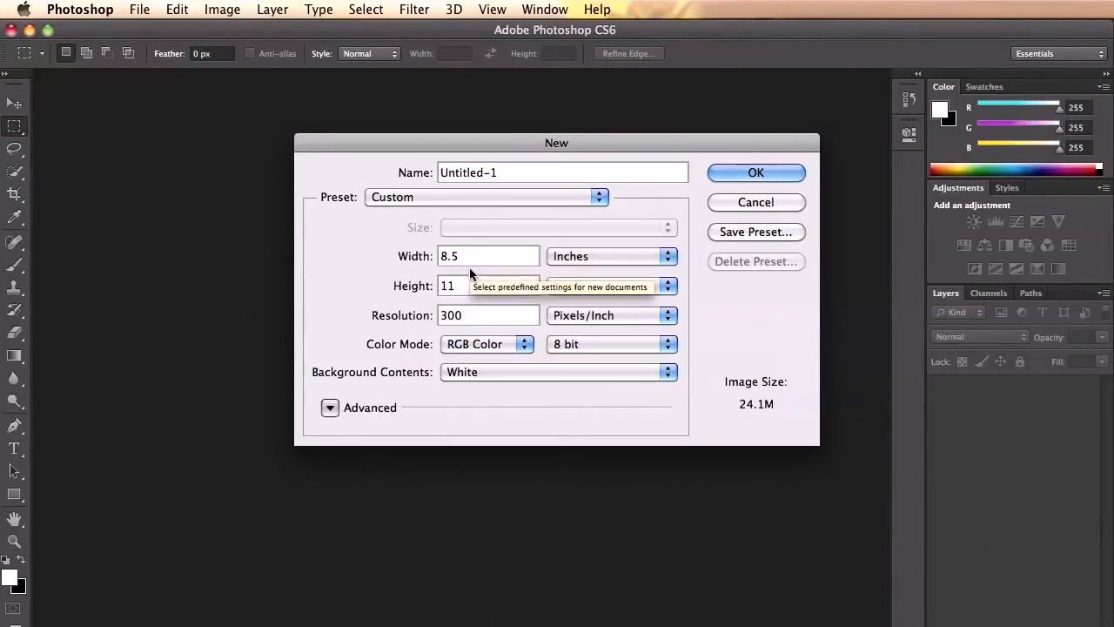
Step: Create a white 8.5 by 11 inch RGB document at 300 pixels/inch and fit it on screen
click(585, 317)
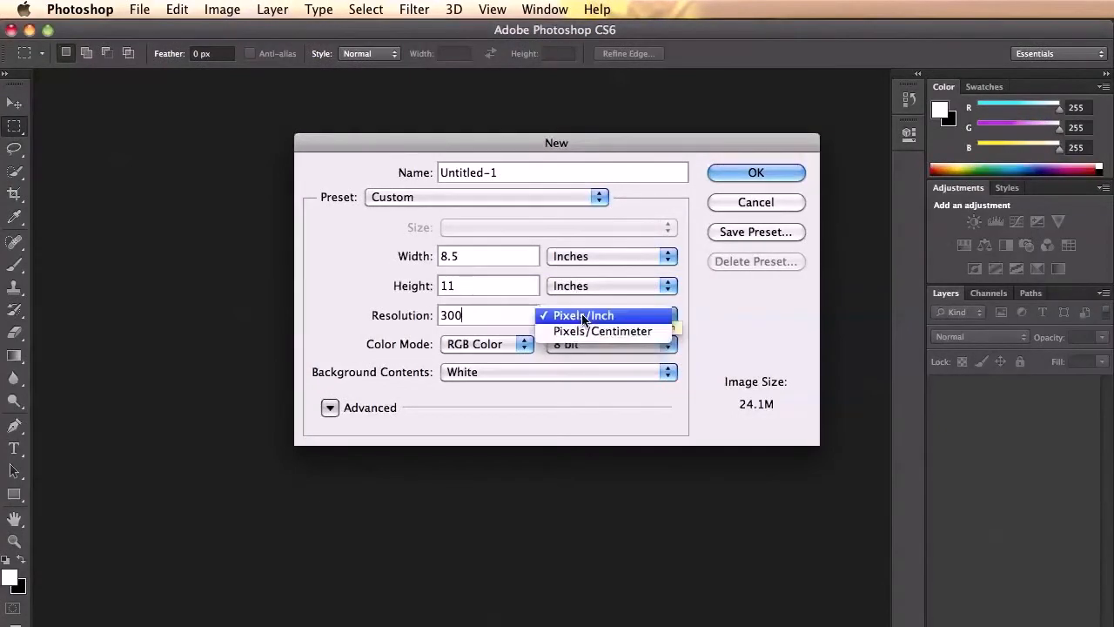
click(723, 314)
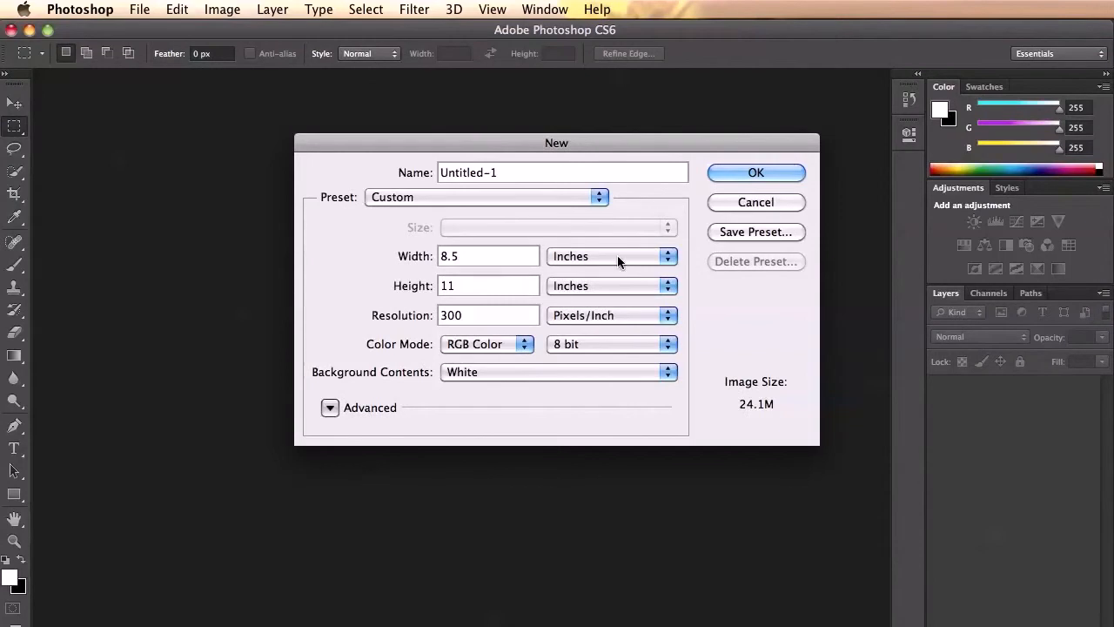
click(638, 171)
double_click(638, 173)
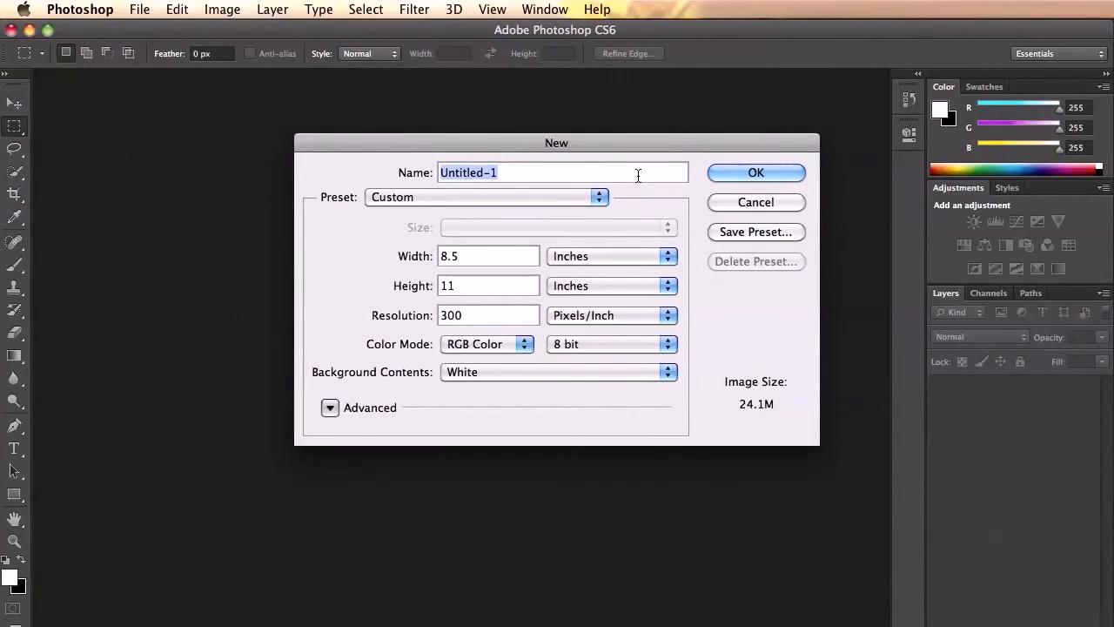
click(734, 176)
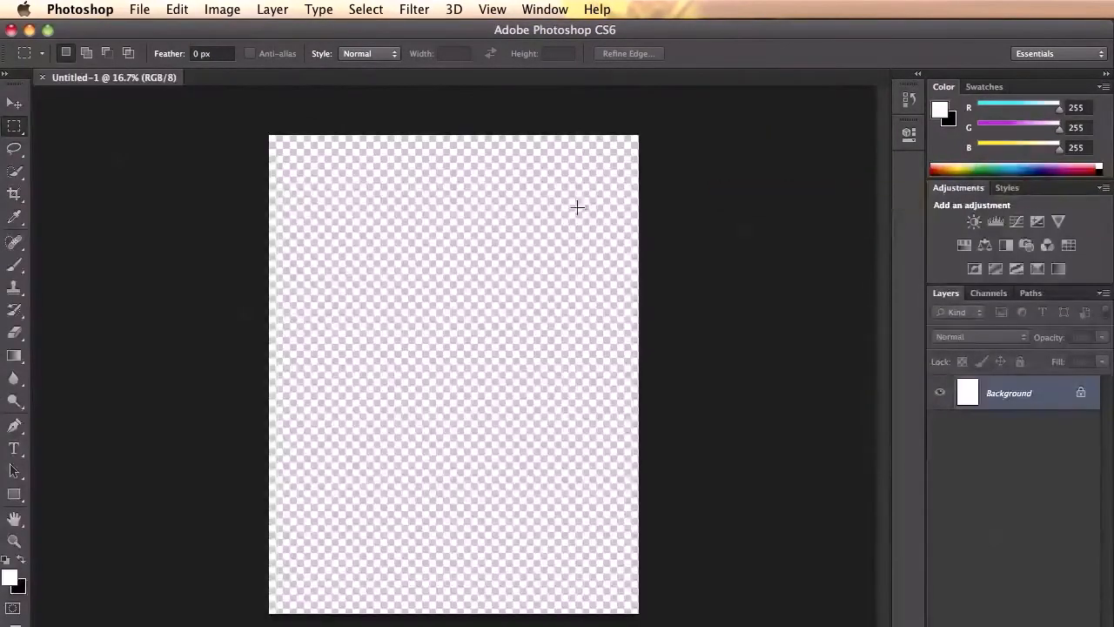
key(super+0)
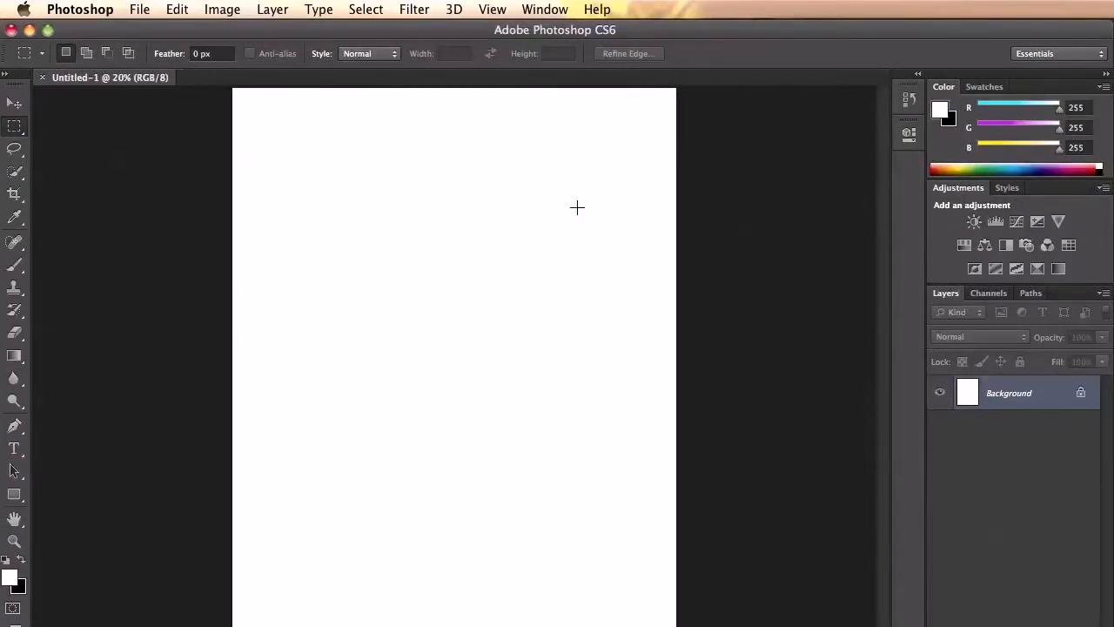
Step: Add a new layer above the Background and fill it with black
key(v)
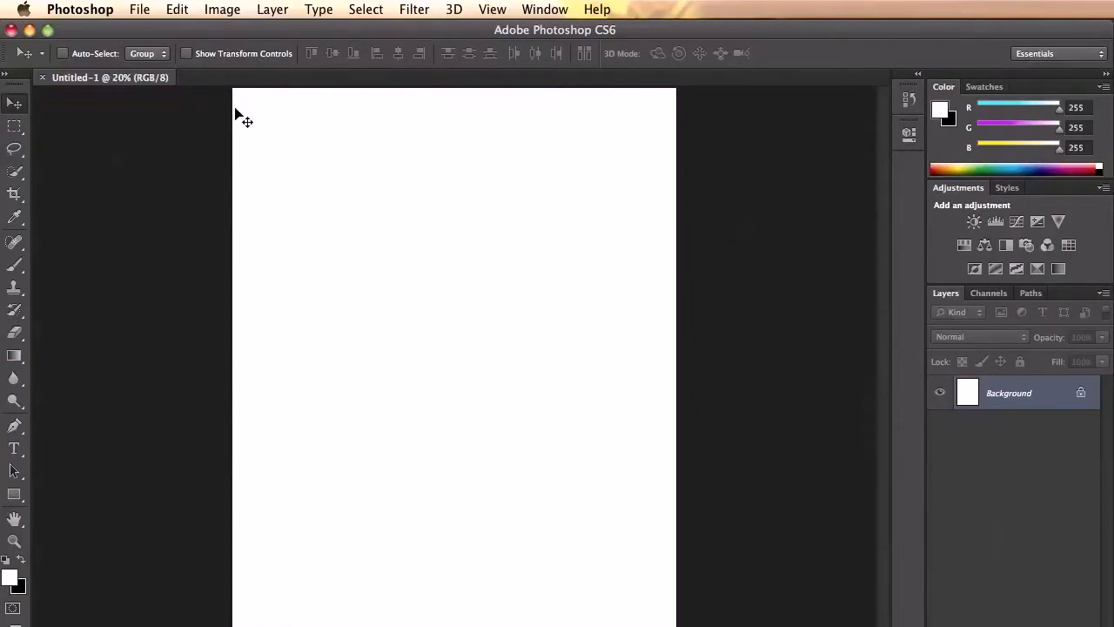
click(454, 9)
click(454, 9)
mouse_move(621, 624)
key(alt+shift+super+n)
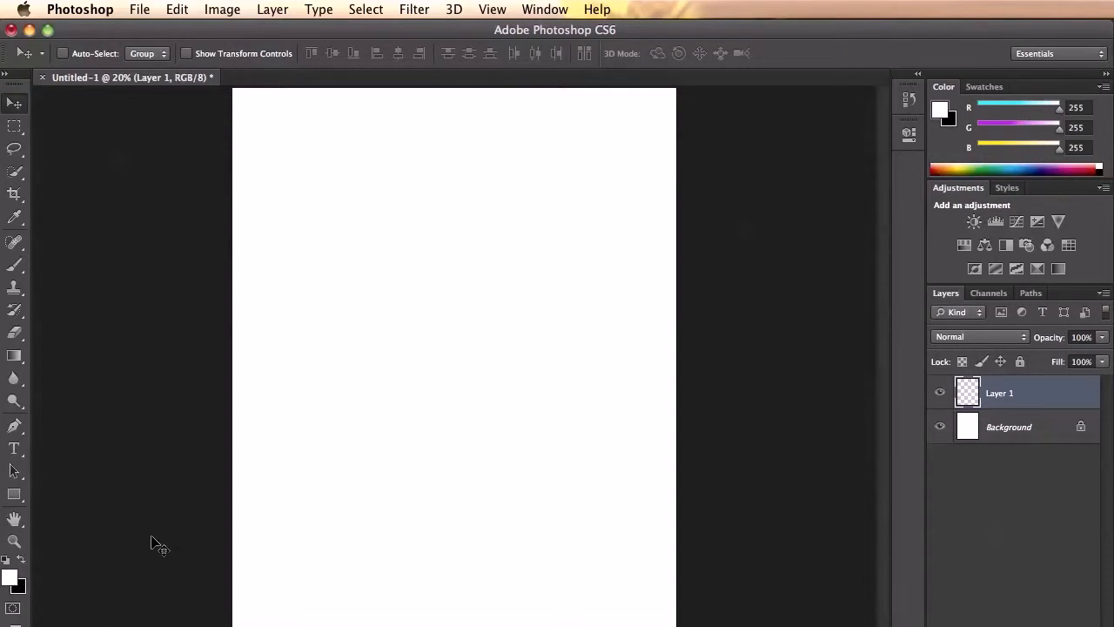
key(x)
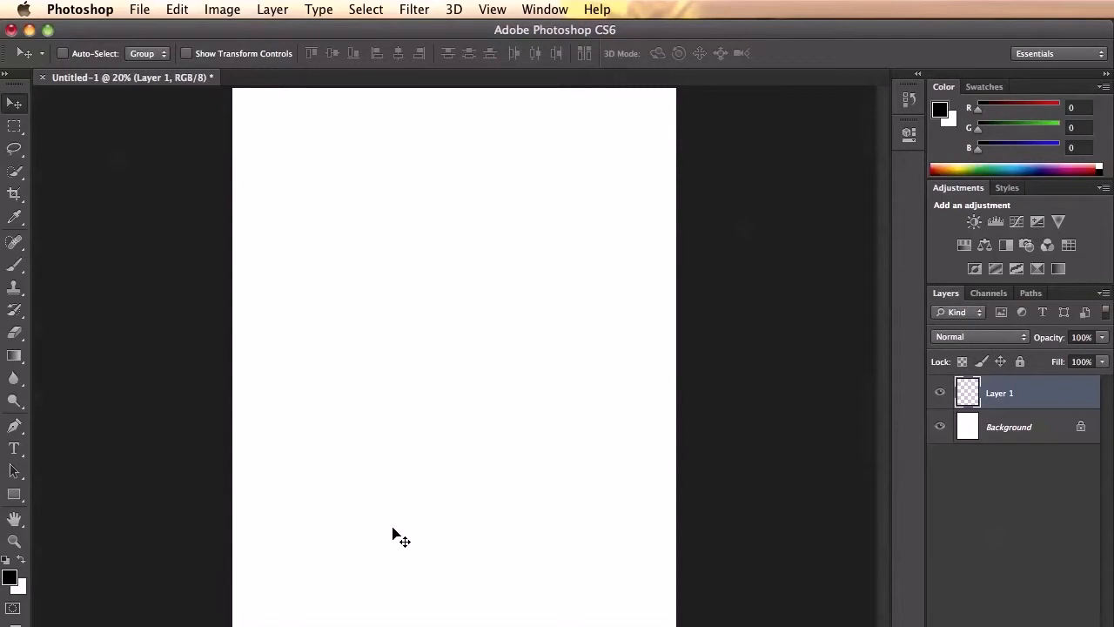
key(alt+BackSpace)
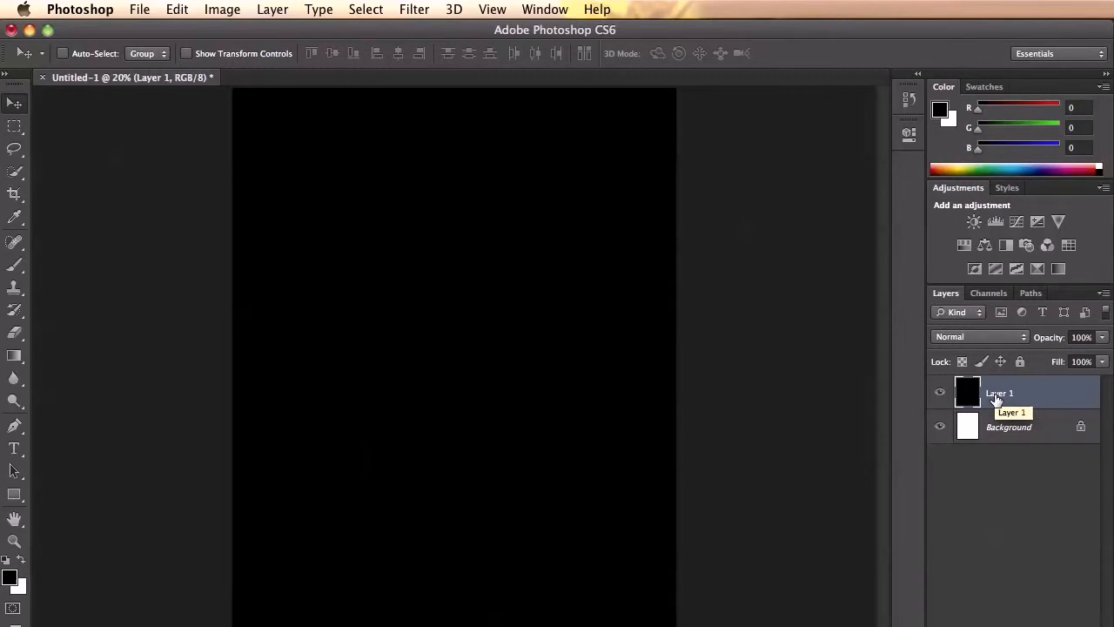
Step: Fill the new layer with white and restore its black fill
key(x)
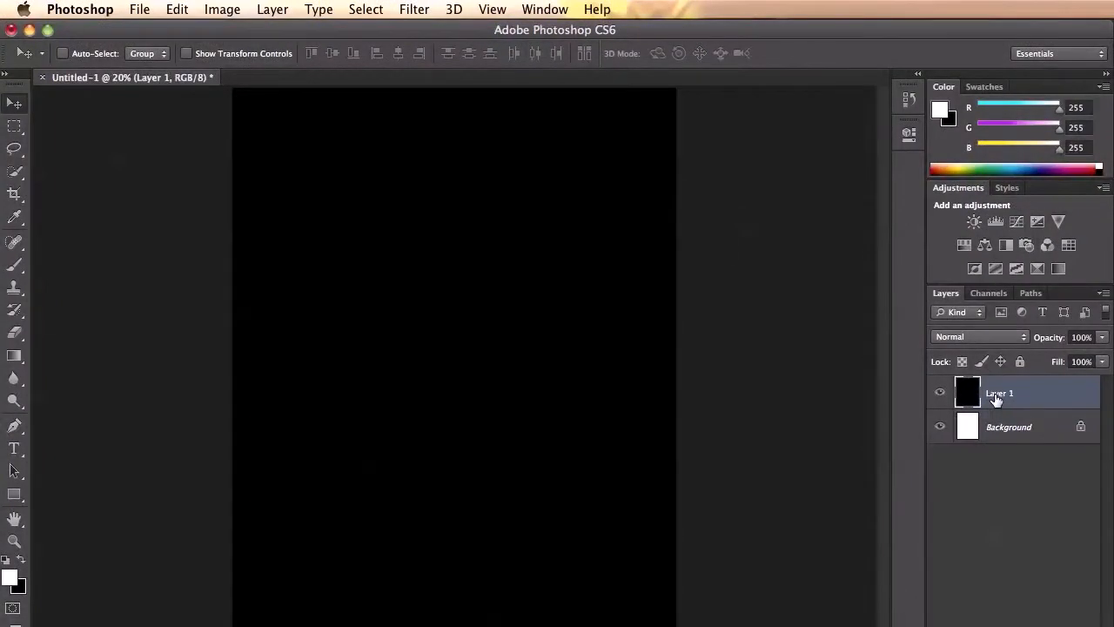
key(alt+BackSpace)
key(x)
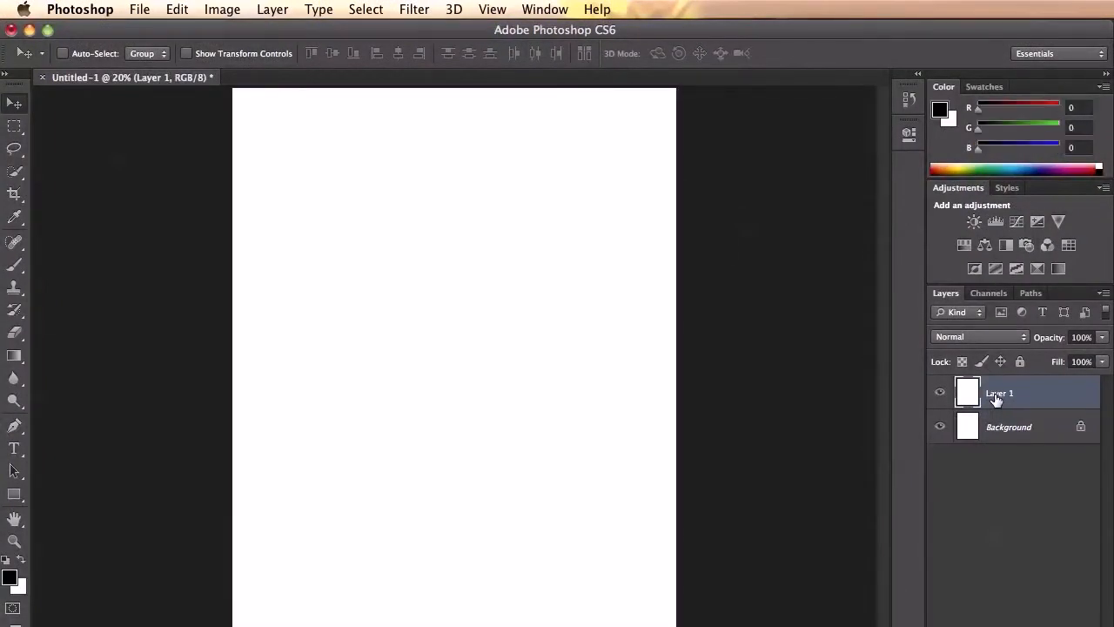
key(alt+BackSpace)
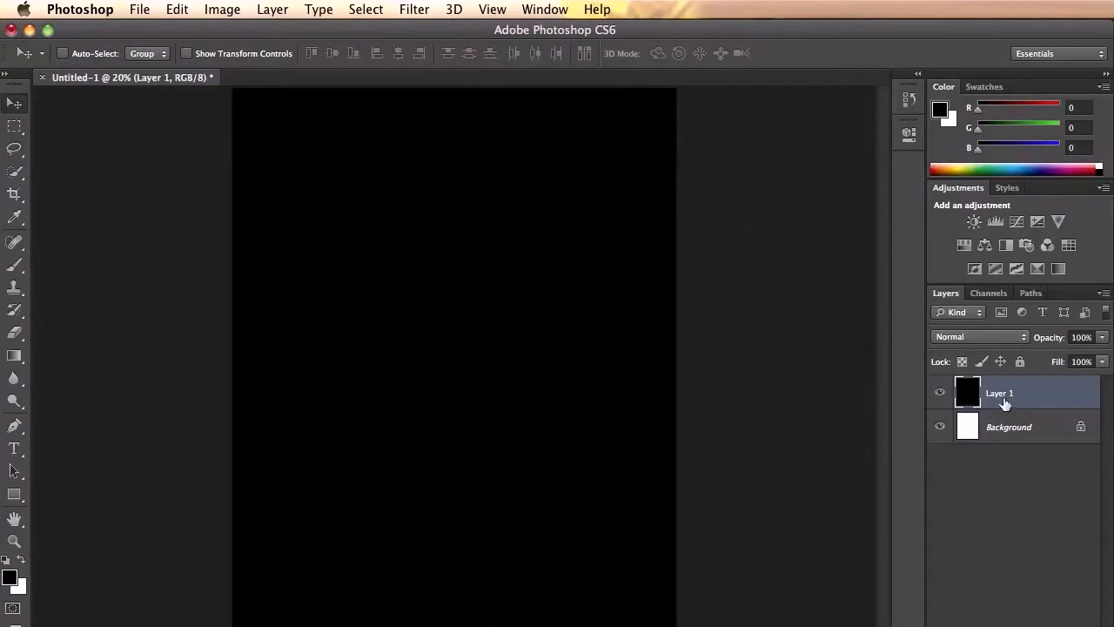
Step: Rename the black-filled layer as Black BG
double_click(999, 394)
text(Black BG)
key(Return)
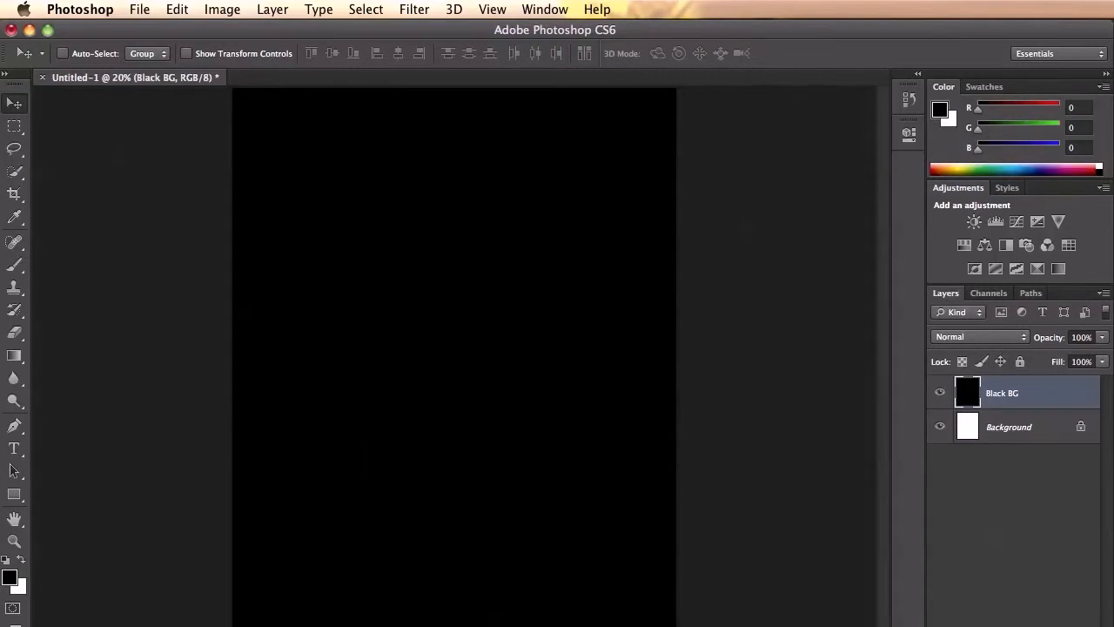
Step: Add one empty layer above Black BG, undoing the extra second layer
key(alt+shift+super+n)
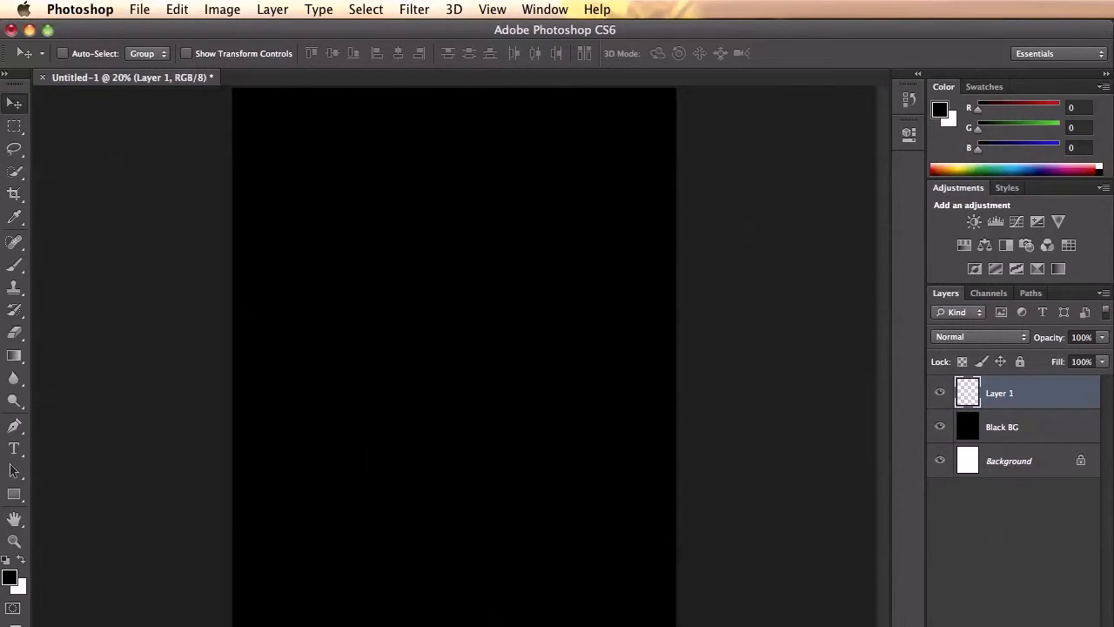
key(super+alt+shift+n)
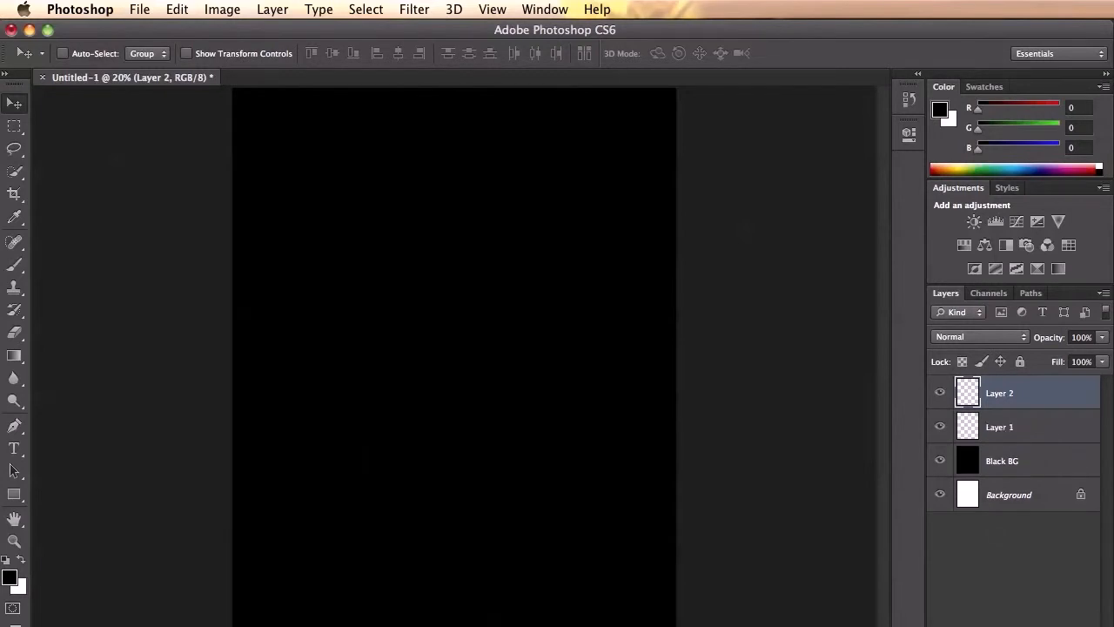
key(super+z)
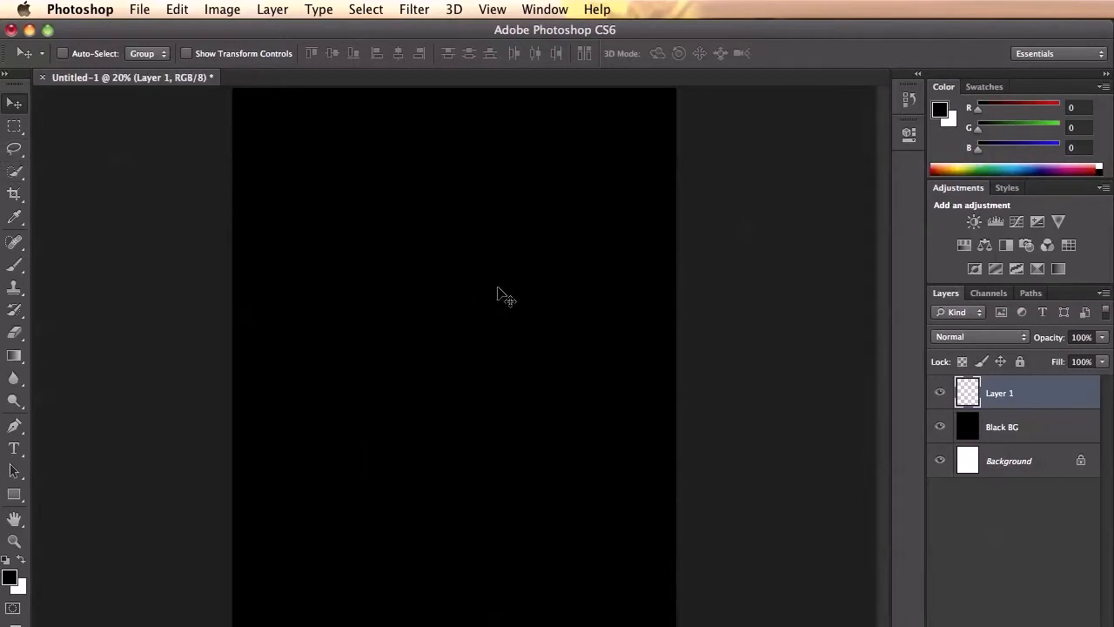
Step: Activate the standard Pen tool in Path mode
key(p)
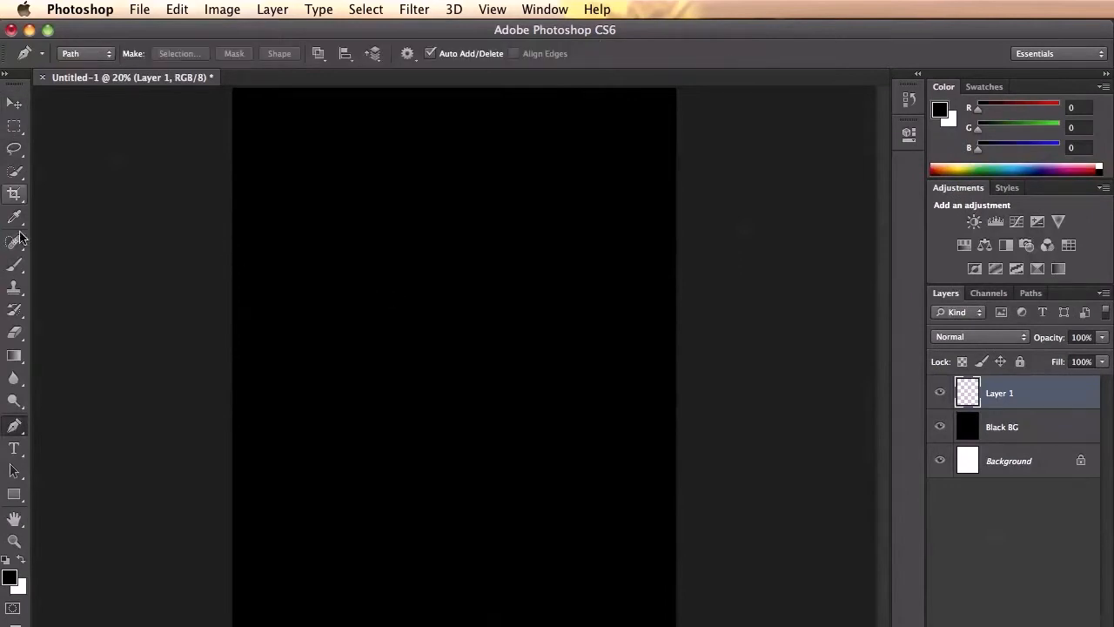
click(12, 429)
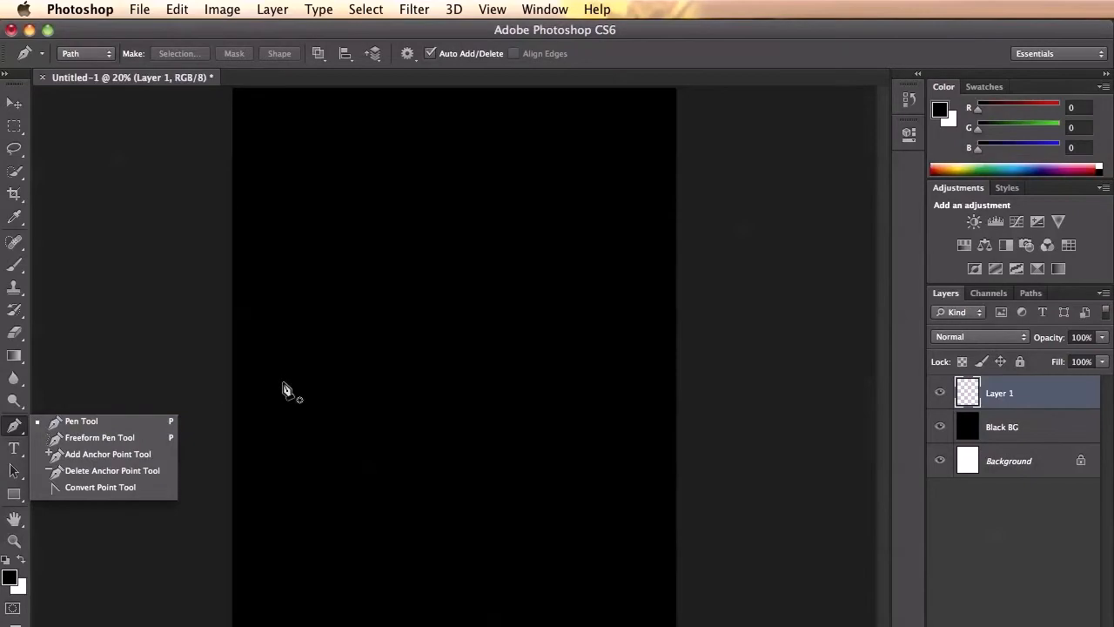
click(109, 426)
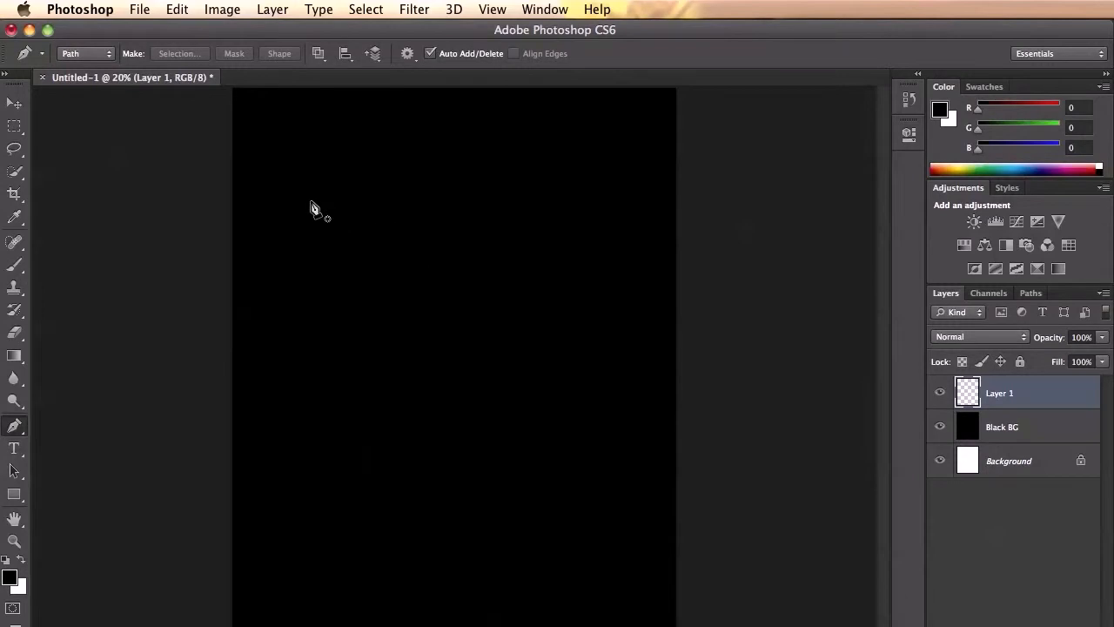
click(108, 54)
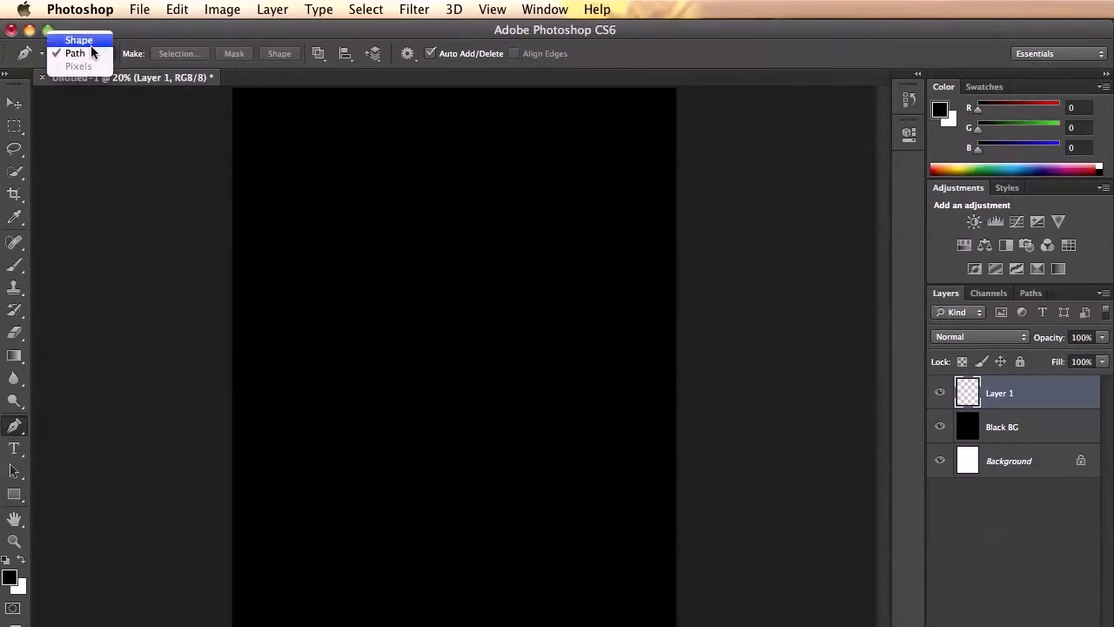
click(238, 112)
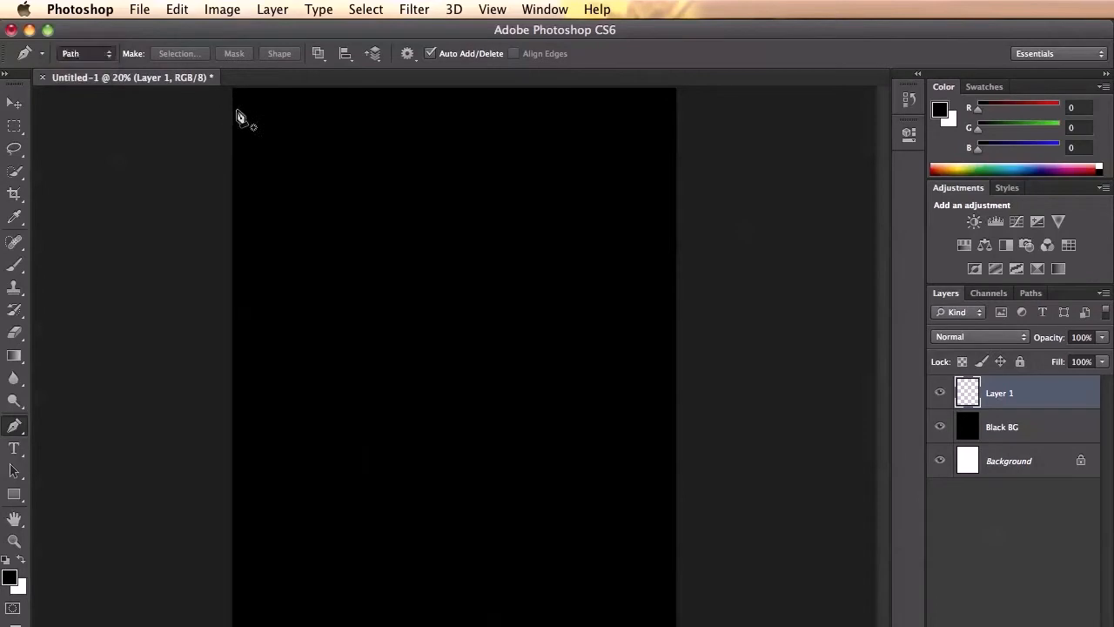
Step: Examine the Pen tool's path operation, alignment, arrangement and Rubber Band options, and undo the stray anchor point
click(319, 56)
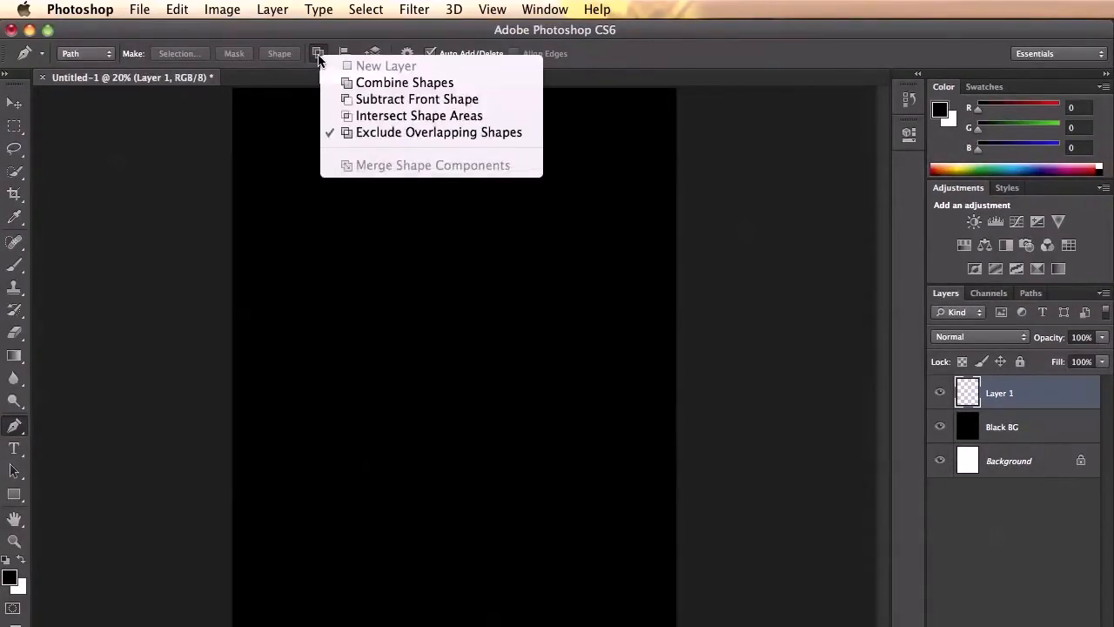
click(319, 56)
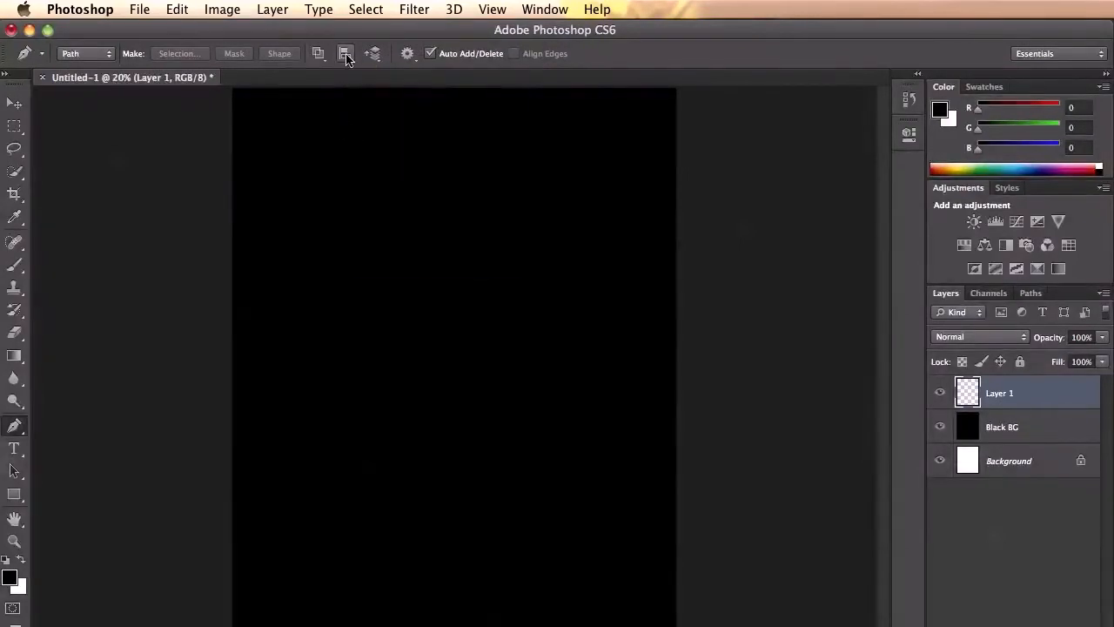
click(345, 55)
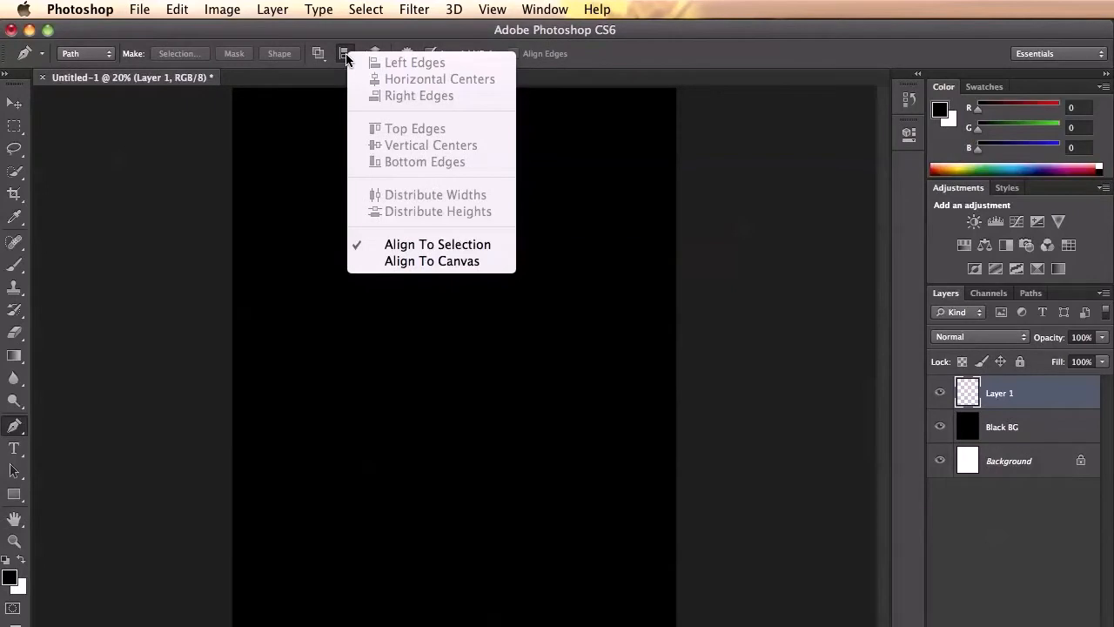
click(322, 118)
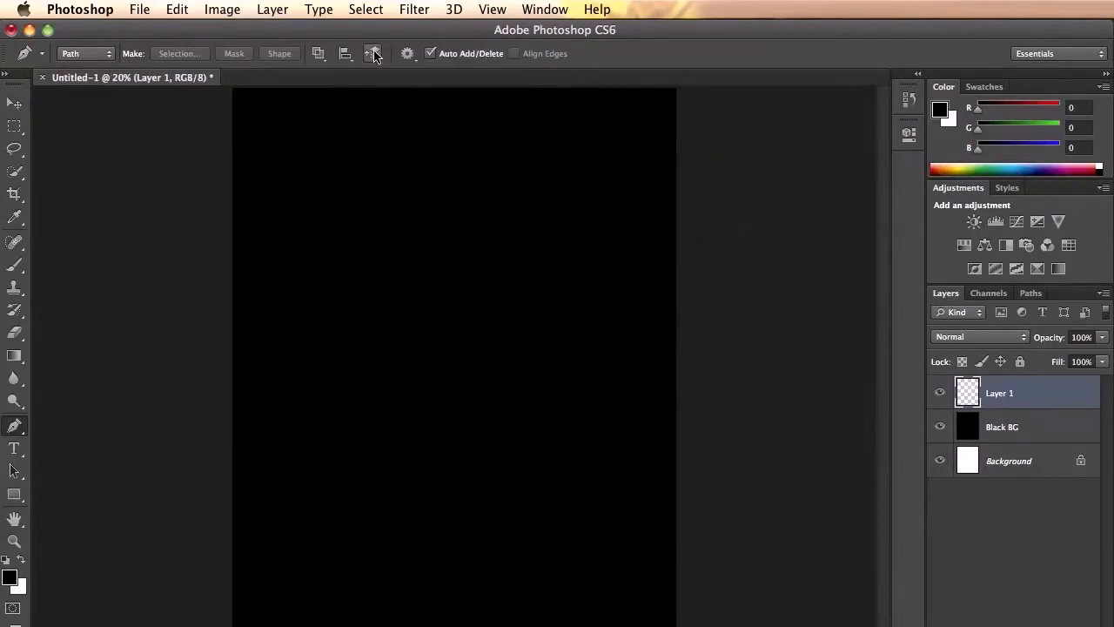
click(374, 54)
click(358, 119)
click(407, 54)
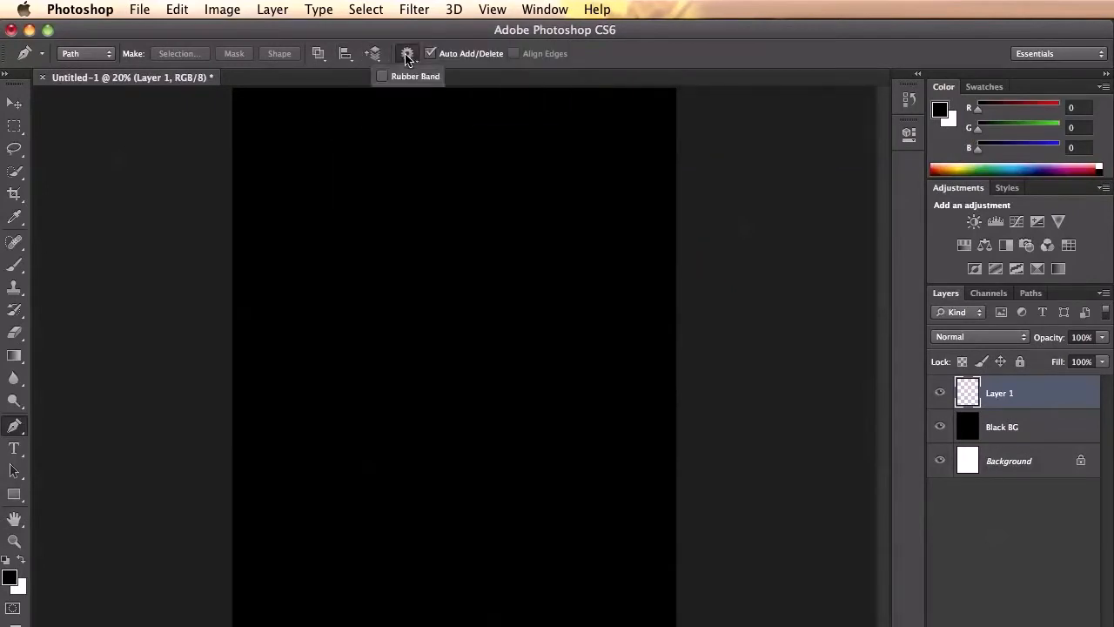
click(596, 298)
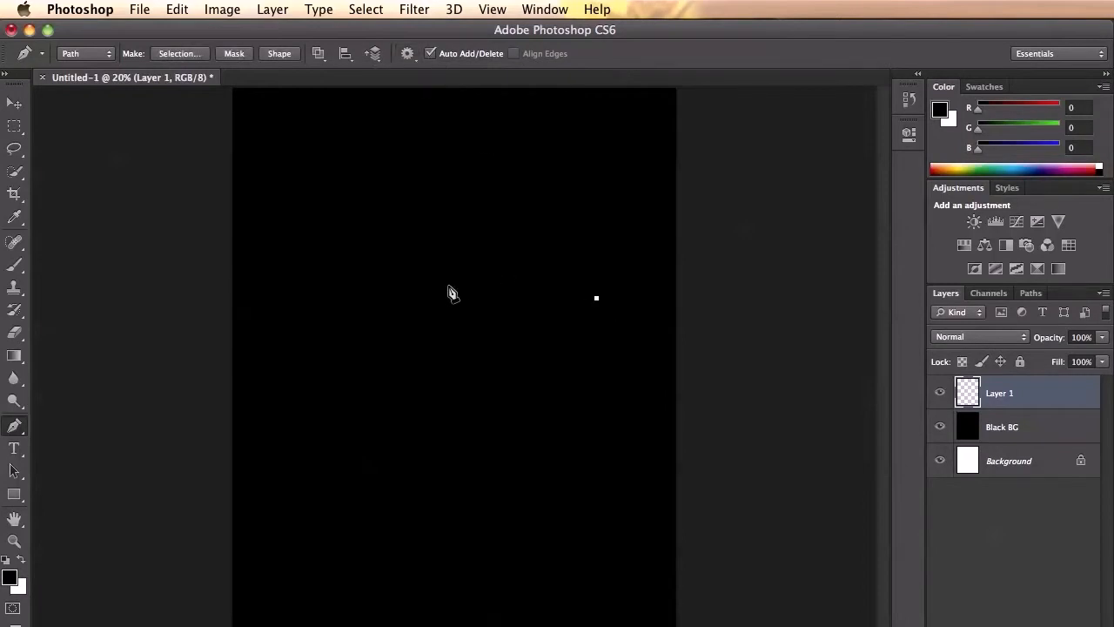
key(super+z)
Step: Draw a wavy path from the page's upper right to its left edge, curving back to an anchor at the lower middle
click(595, 279)
click(474, 325)
drag(475, 325, 372, 338)
drag(430, 380, 431, 421)
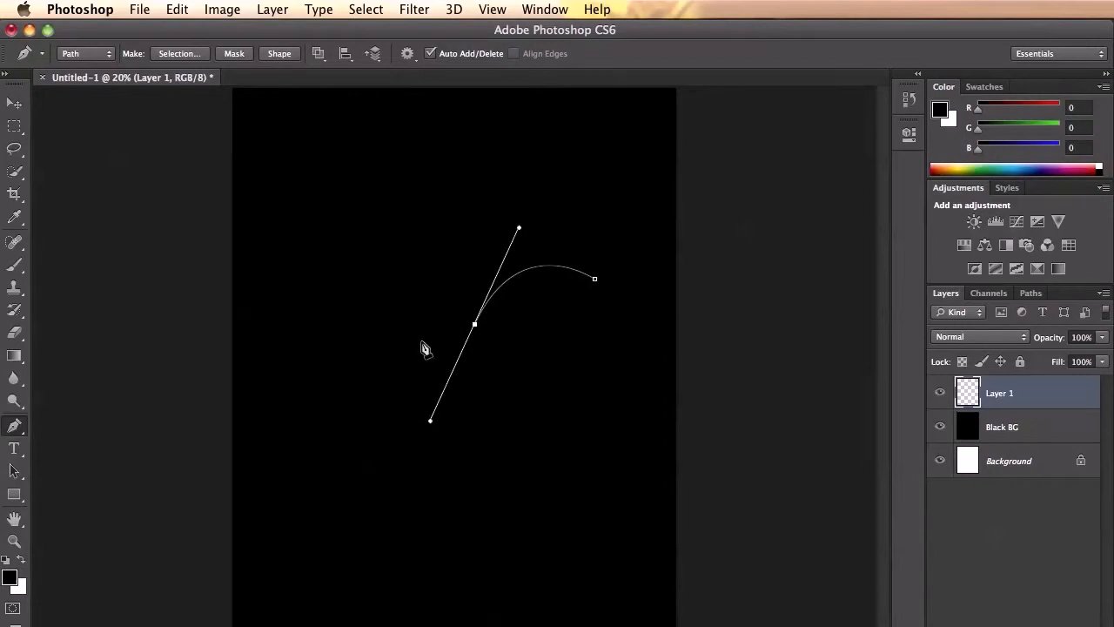
click(339, 384)
drag(250, 417, 243, 491)
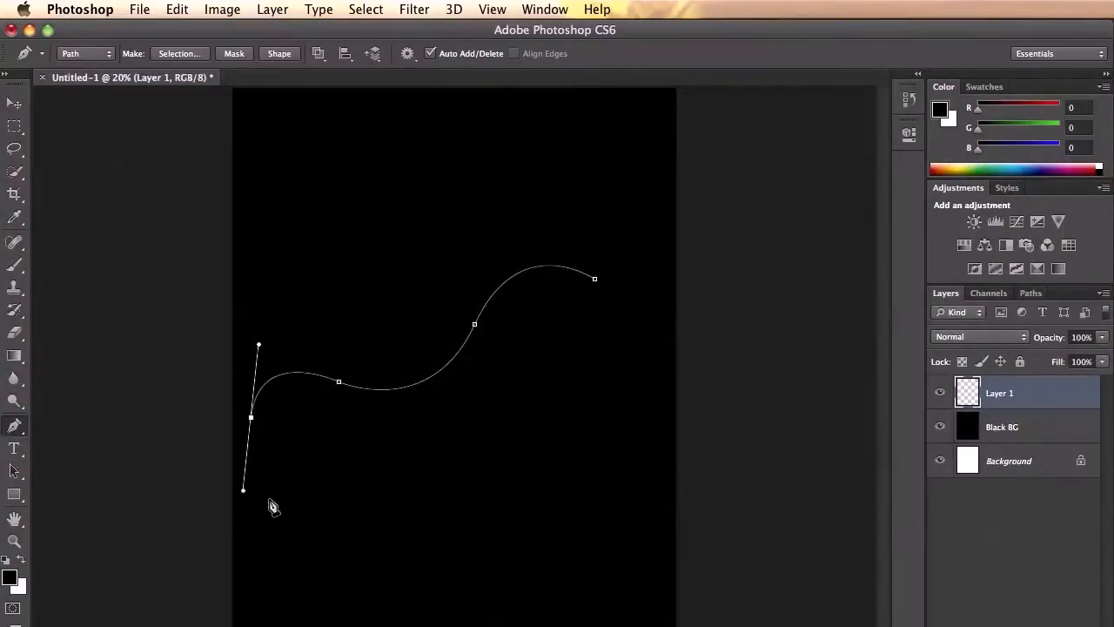
drag(432, 480, 470, 462)
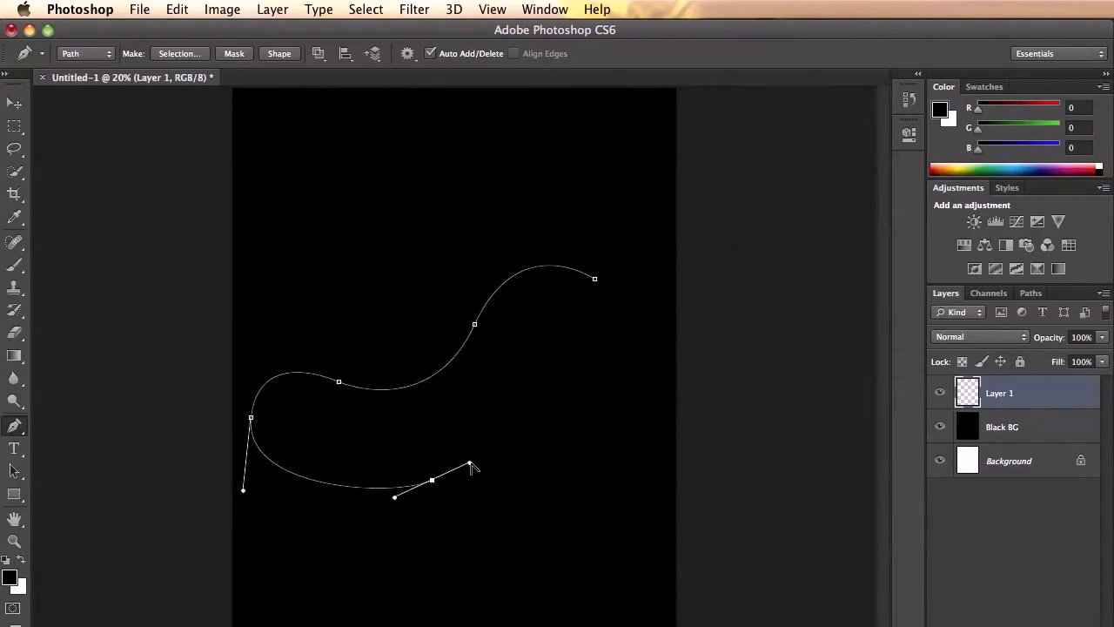
Step: Try a sharp downward turn at the lower middle anchor by breaking its outgoing handle, and return the handle to its smooth direction
mouse_move(471, 467)
mouse_down()
mouse_move(464, 526)
mouse_move(483, 422)
mouse_move(338, 476)
mouse_move(421, 447)
mouse_move(478, 475)
mouse_move(461, 421)
mouse_move(533, 519)
mouse_move(456, 537)
mouse_move(480, 488)
mouse_move(456, 475)
mouse_up()
drag(462, 494, 414, 556)
click(353, 588)
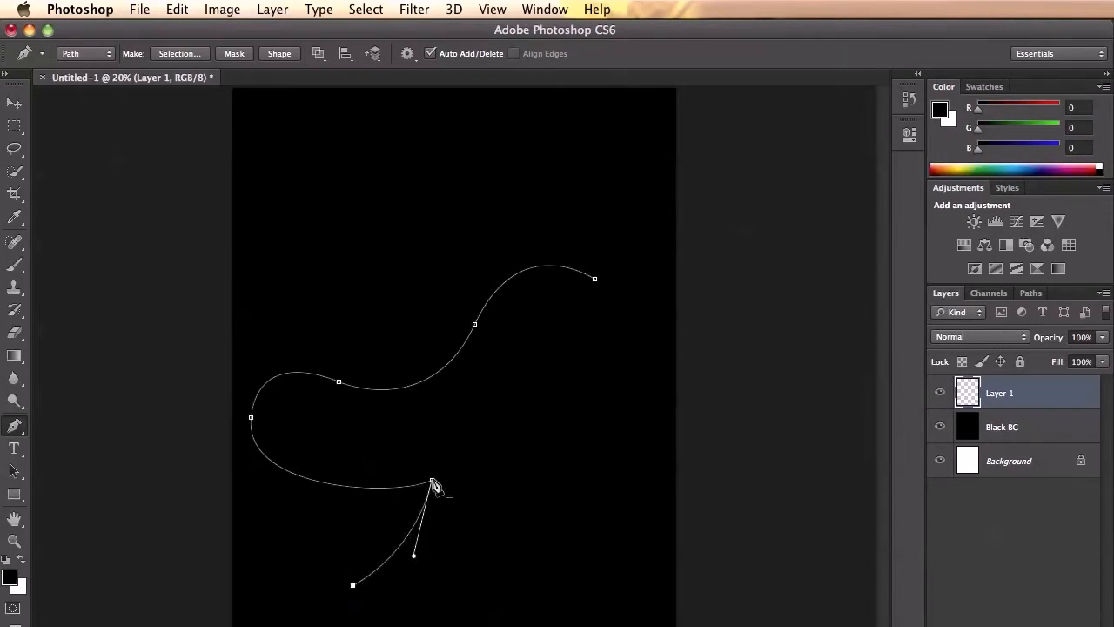
key(super+z)
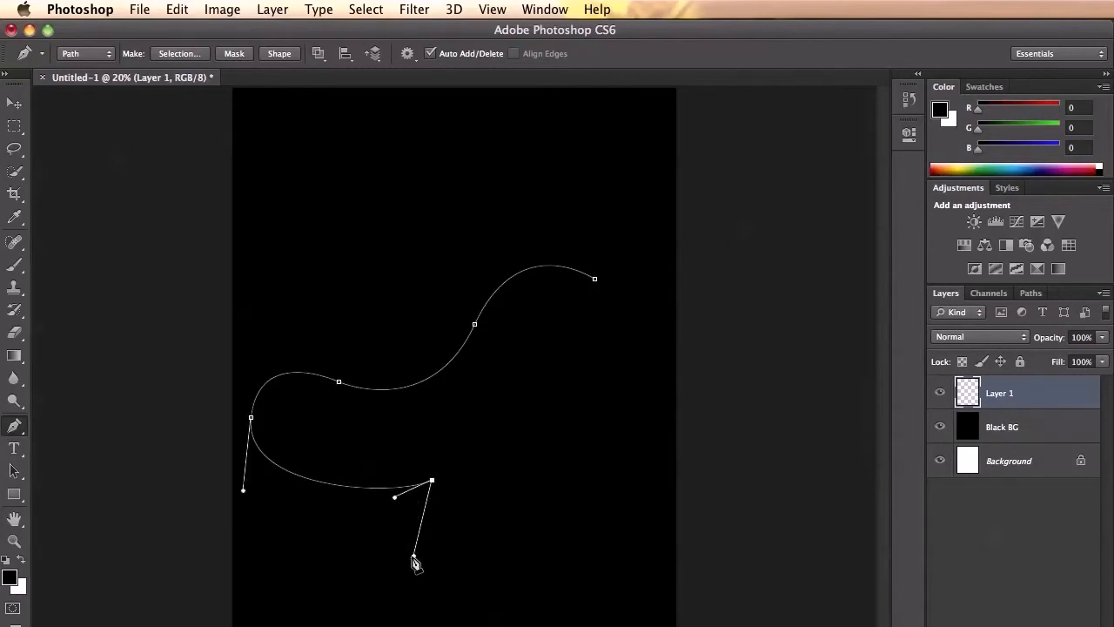
drag(414, 554, 471, 462)
Step: Add a curved anchor below the starting point, shorten its outgoing handle and close the path with a rounded end
click(564, 370)
drag(564, 370, 586, 313)
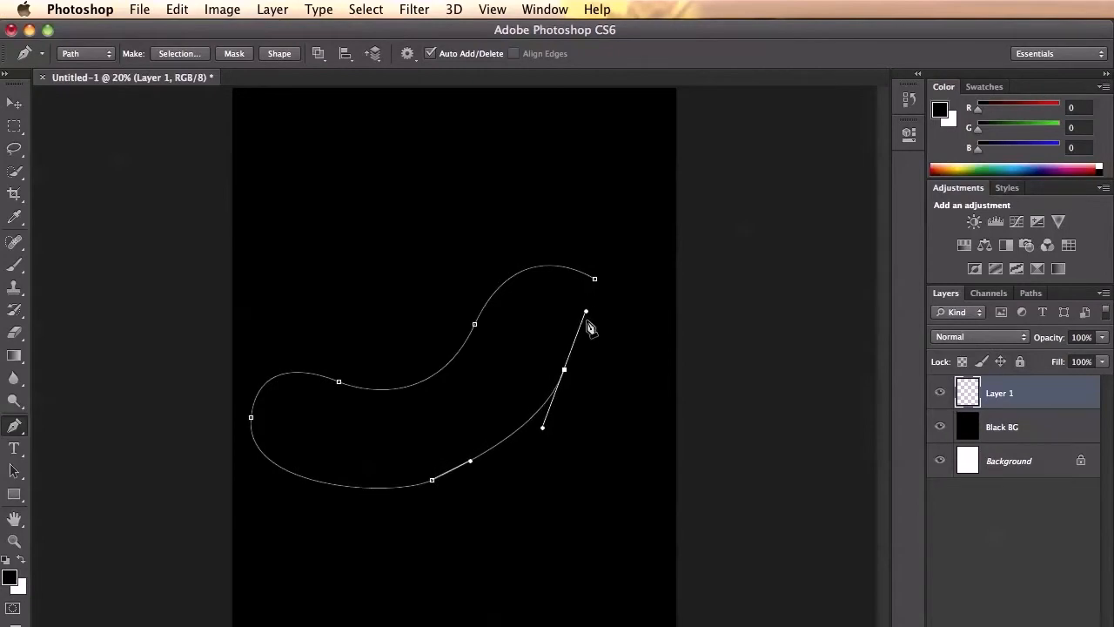
drag(587, 312, 568, 358)
drag(597, 287, 528, 234)
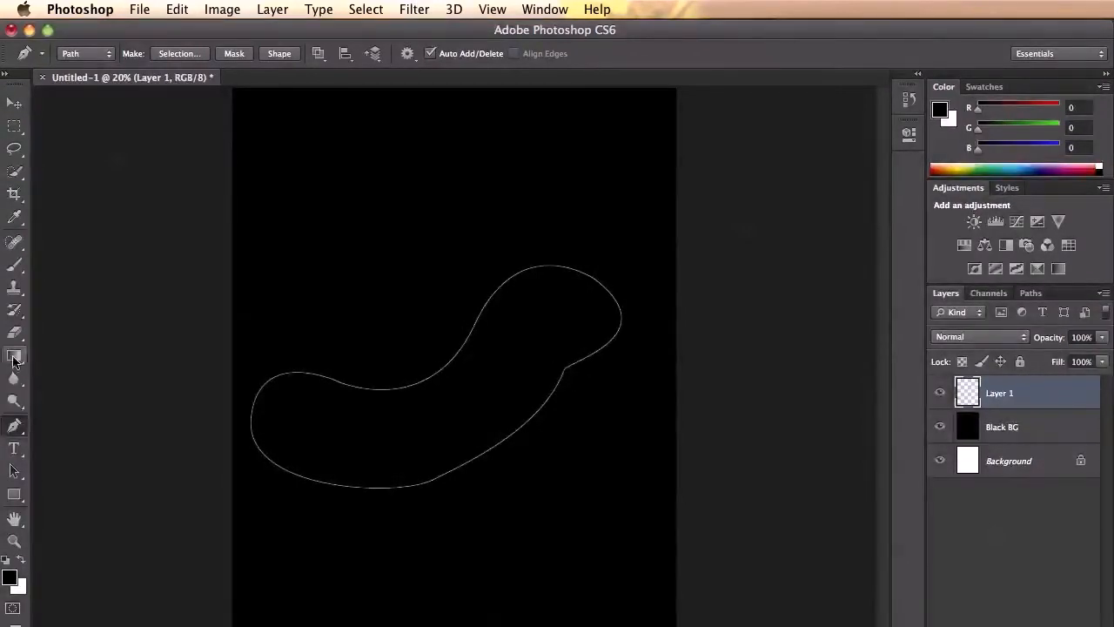
Step: Delete the anchor point at the notch on the path's lower-right side using the Delete Anchor Point Tool
click(16, 429)
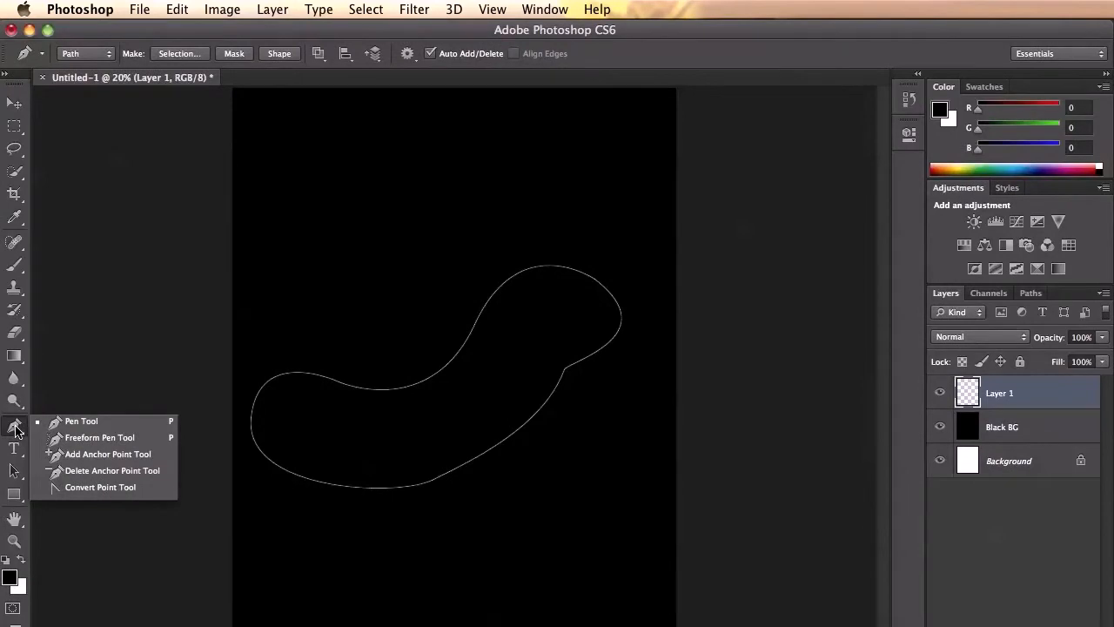
click(84, 471)
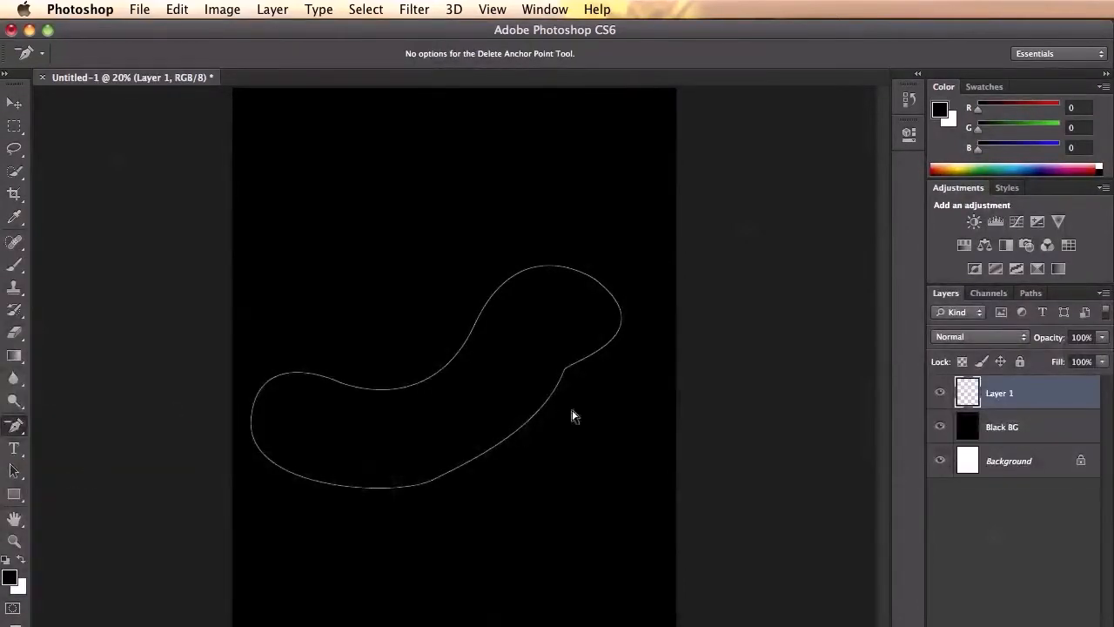
key(p)
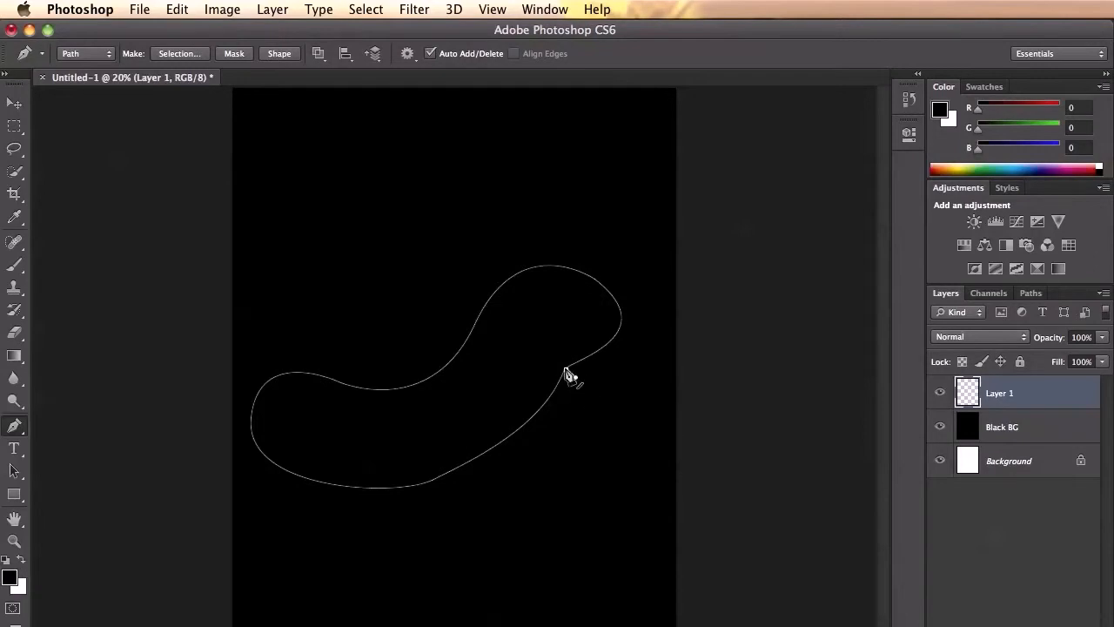
mouse_move(567, 372)
mouse_down()
mouse_move(620, 451)
mouse_move(575, 377)
mouse_up()
click(26, 429)
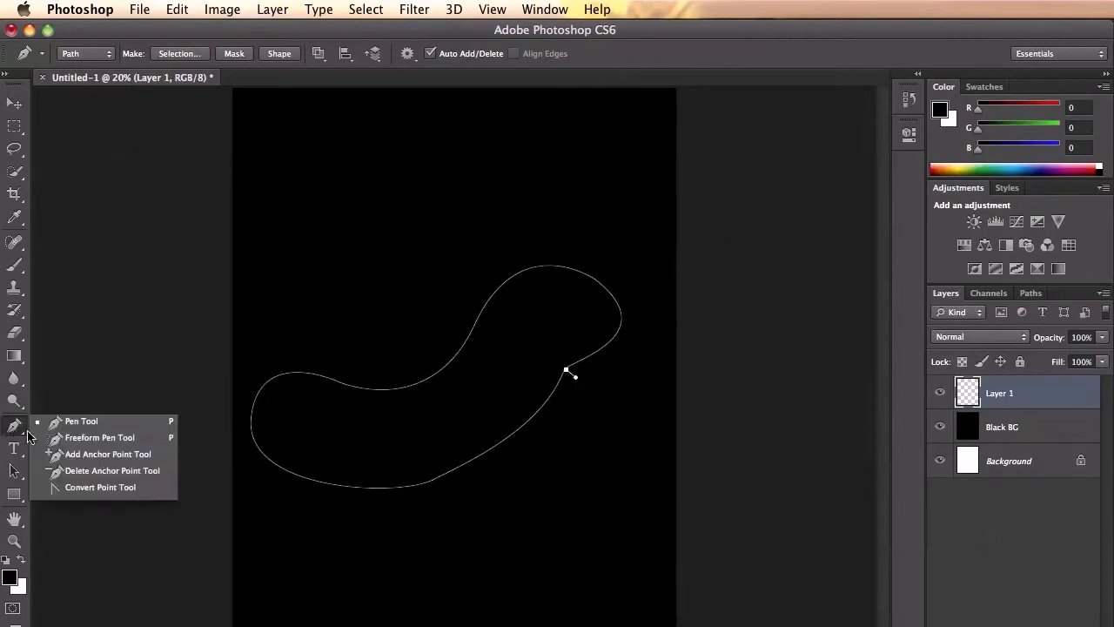
click(90, 475)
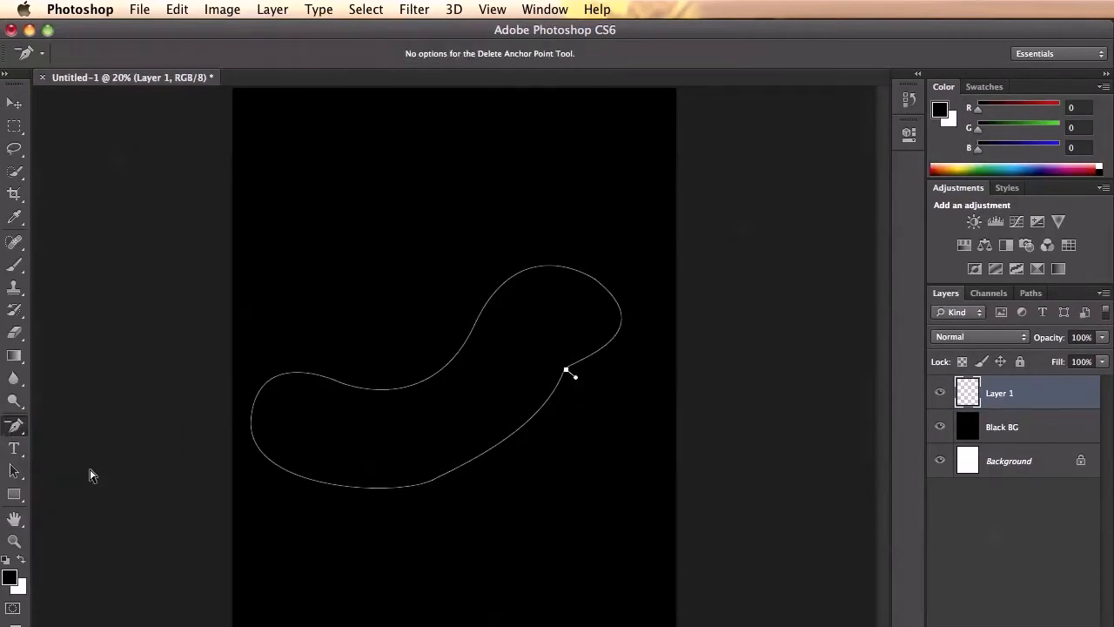
super+click(565, 372)
click(565, 372)
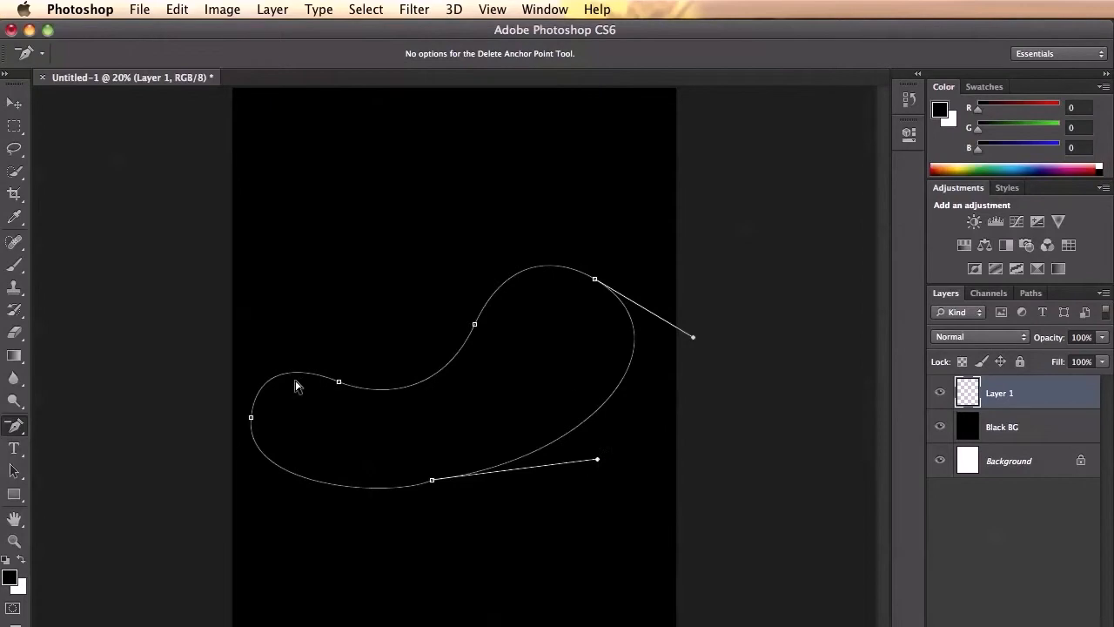
Step: Shorten the lower anchor's outgoing direction handle with the Convert Point Tool to tighten the lower-right curve
click(16, 426)
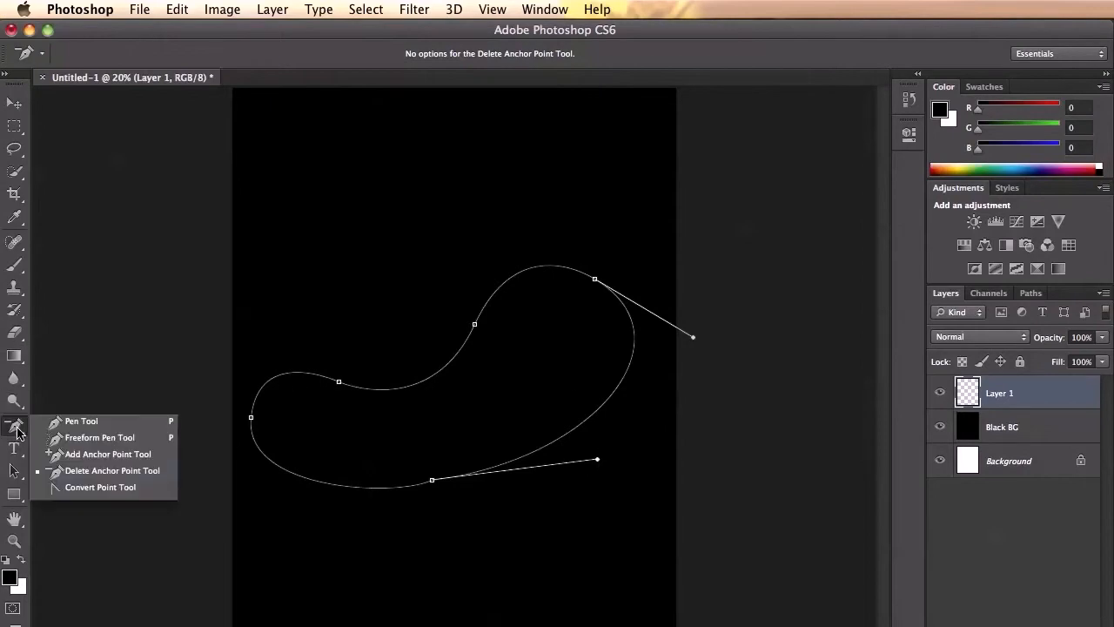
click(103, 486)
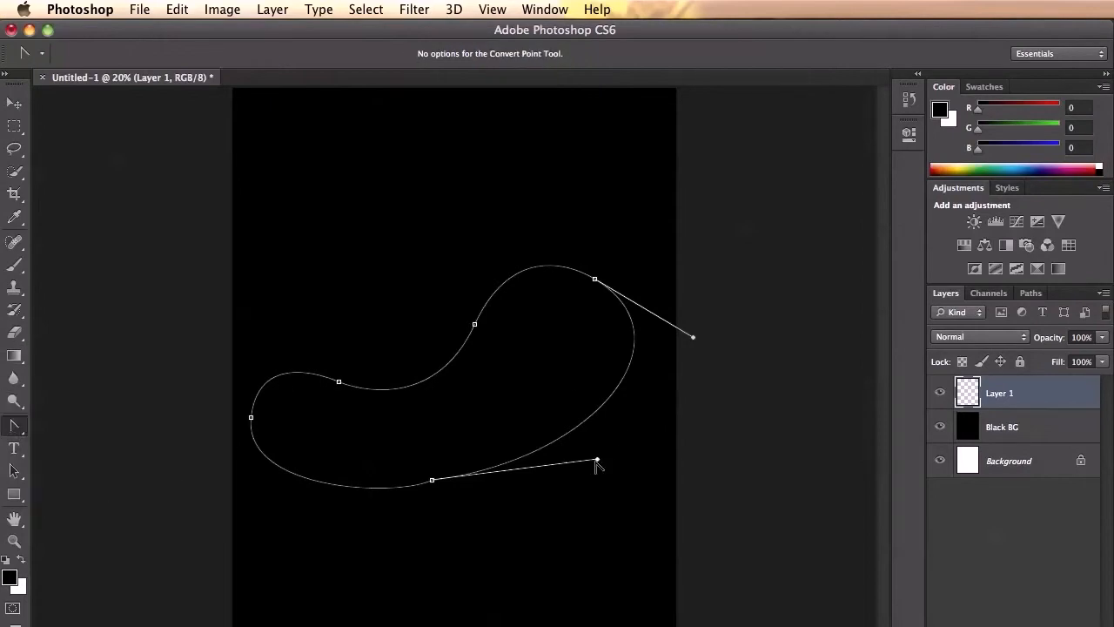
drag(597, 460, 522, 457)
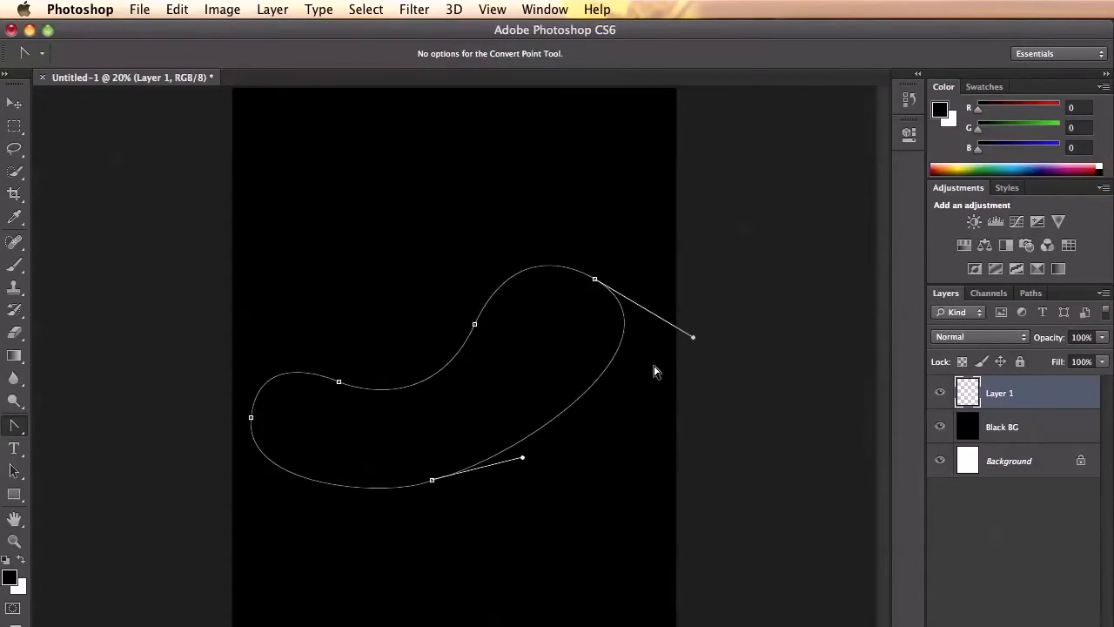
Step: Convert the closed path into a new anti-aliased selection with a feather radius of 0 pixels
key(p)
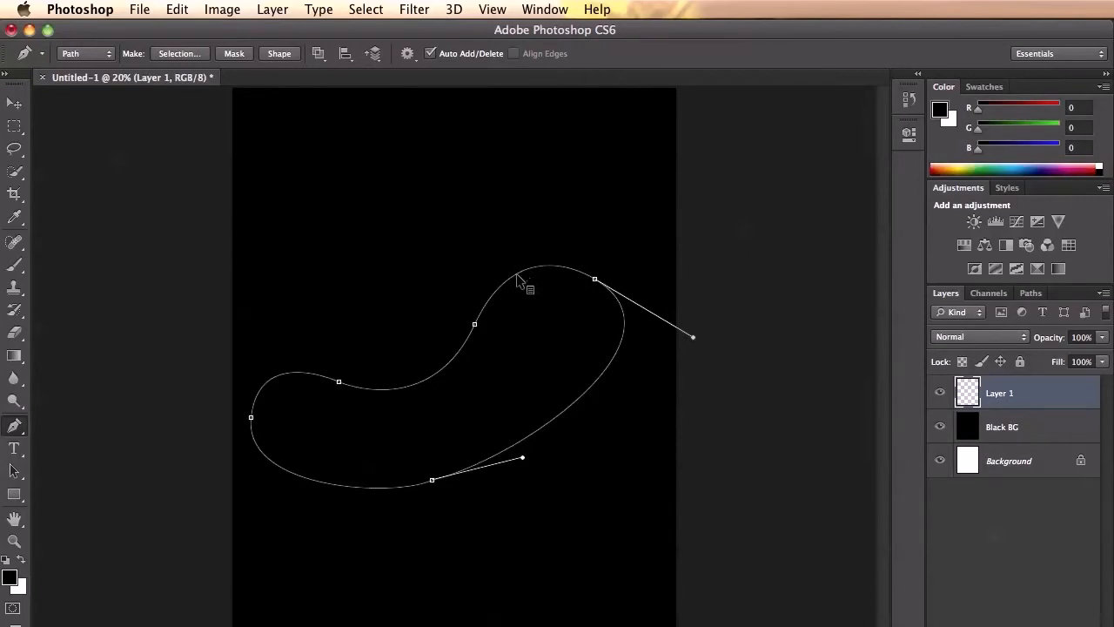
right_click(578, 401)
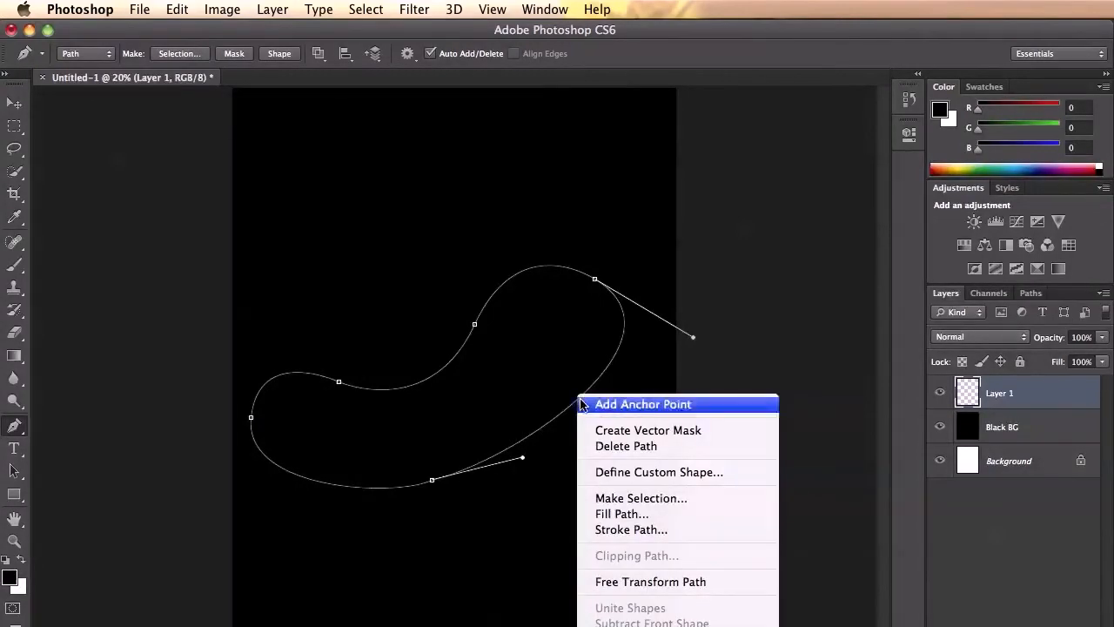
click(645, 499)
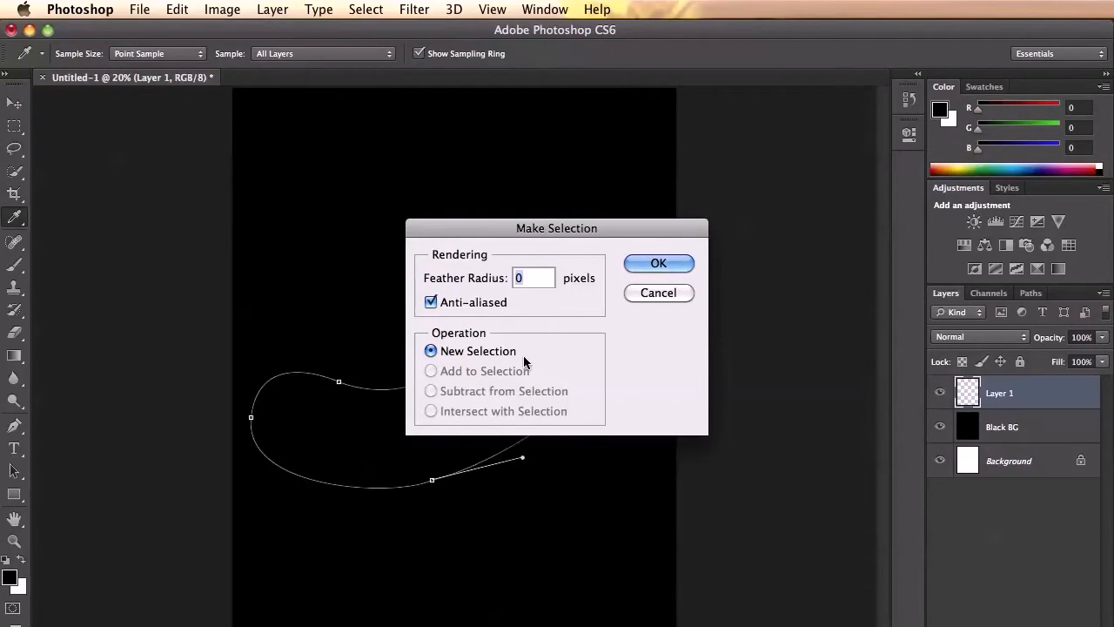
click(658, 263)
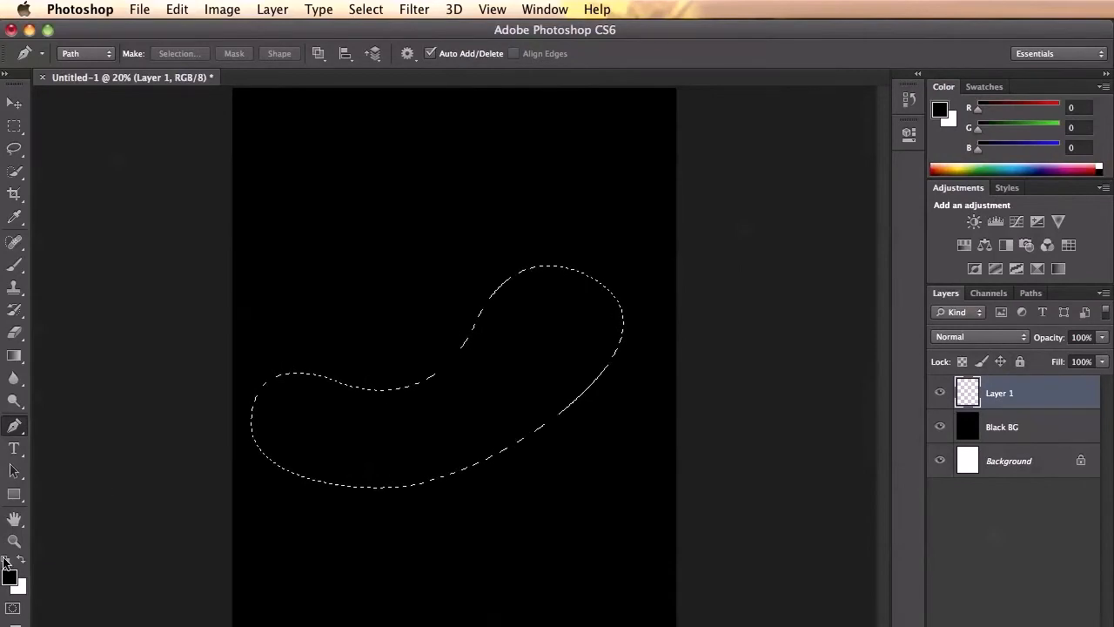
Step: Set the foreground color to bright magenta, f600ff, and return to the Pen tool
click(10, 577)
mouse_move(439, 233)
mouse_down()
mouse_move(510, 238)
mouse_move(549, 195)
mouse_up()
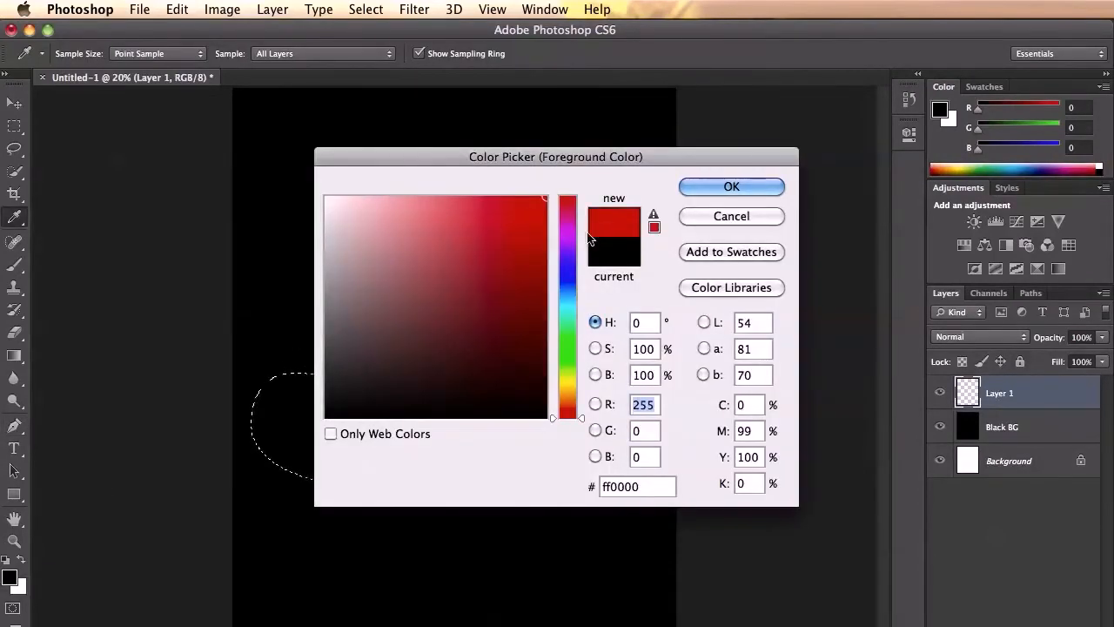
drag(566, 261, 565, 236)
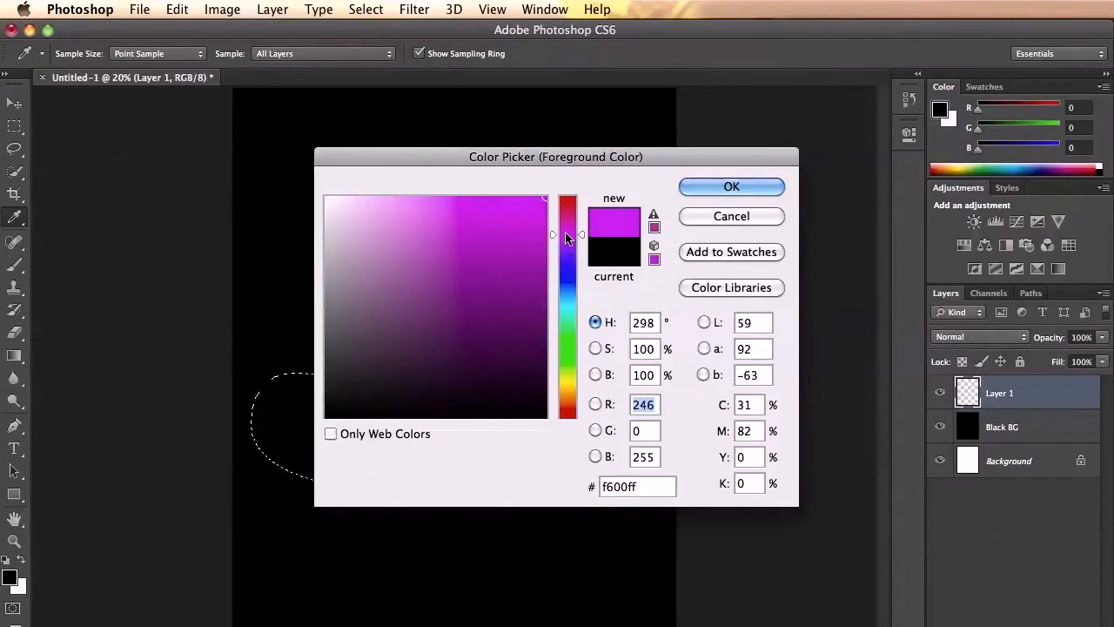
key(Return)
key(p)
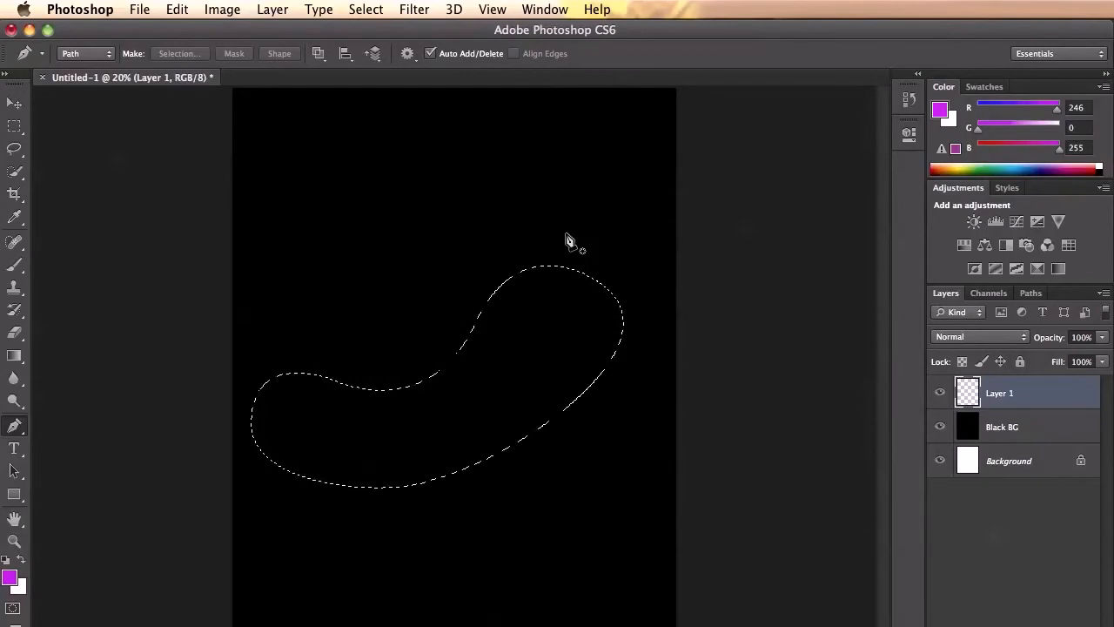
Step: Fill the selection on Layer 1 with the foreground color and deselect it
key(alt+BackSpace)
key(super+d)
key(v)
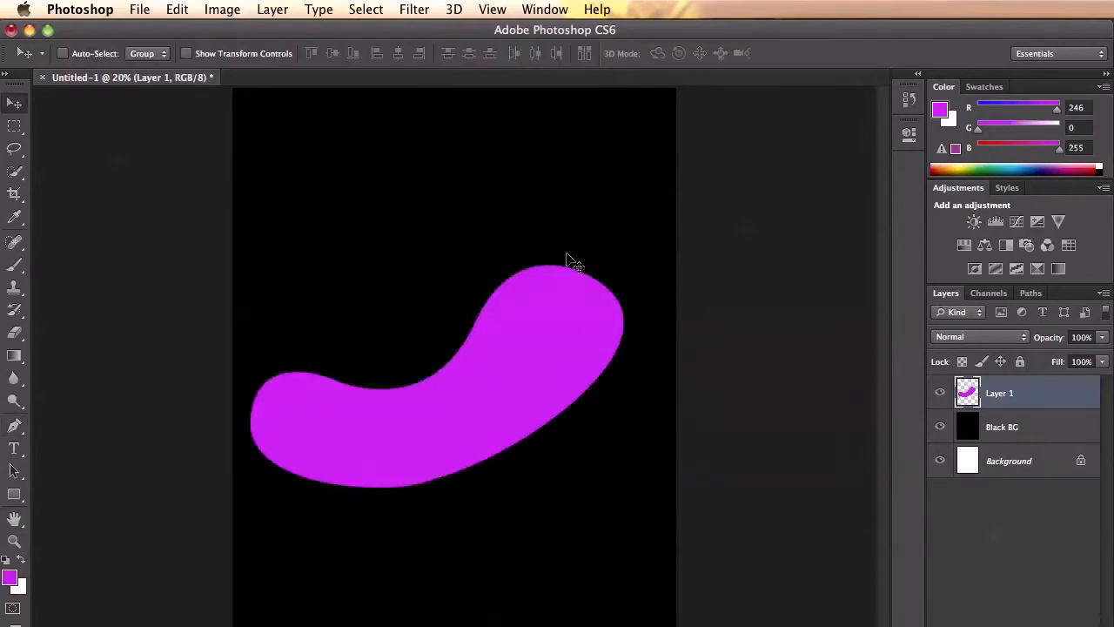
Step: Undo the deselection, the magenta fill and the selection to get back to the editable path
key(super+alt+z)
key(super+alt+z)
key(super+alt+z)
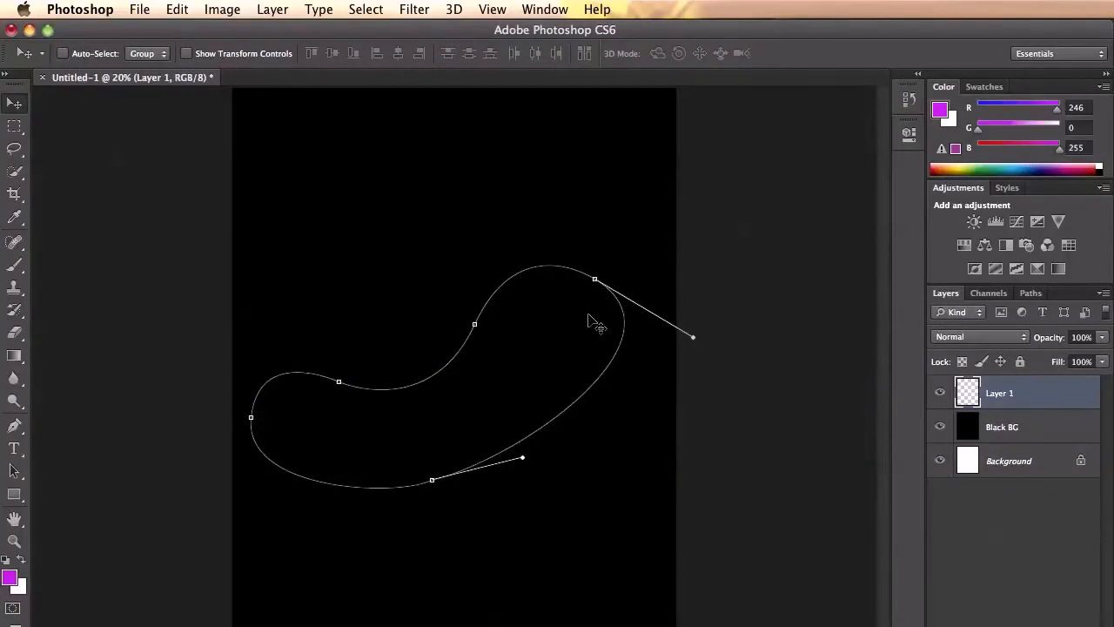
Step: Convert the path into a new anti-aliased selection with a feather radius of 10 pixels
key(p)
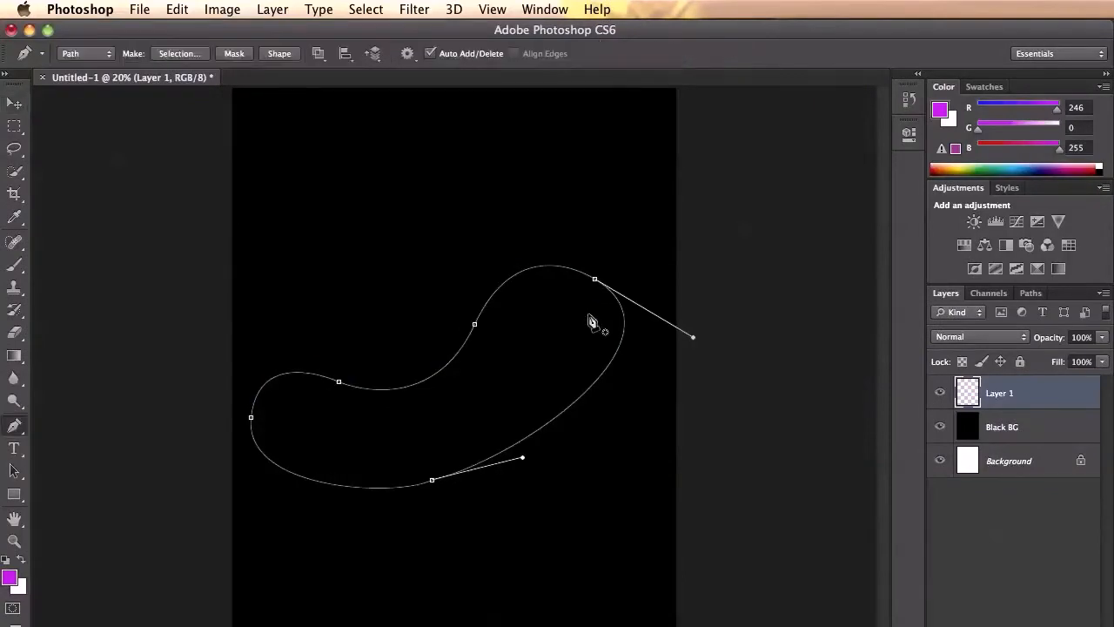
right_click(514, 279)
click(542, 376)
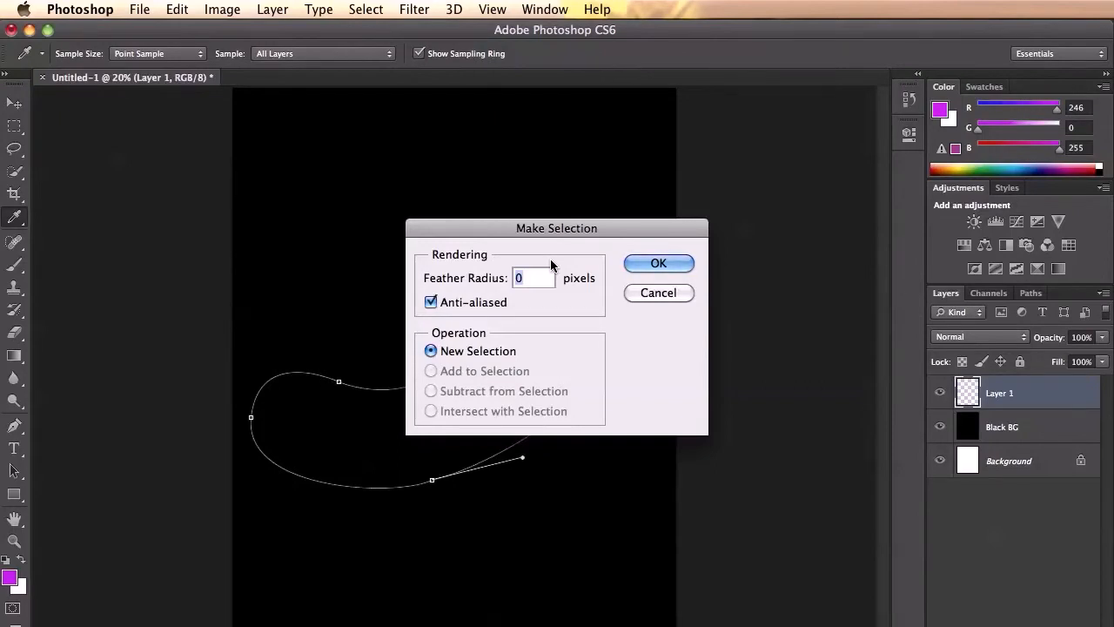
text(10)
key(Return)
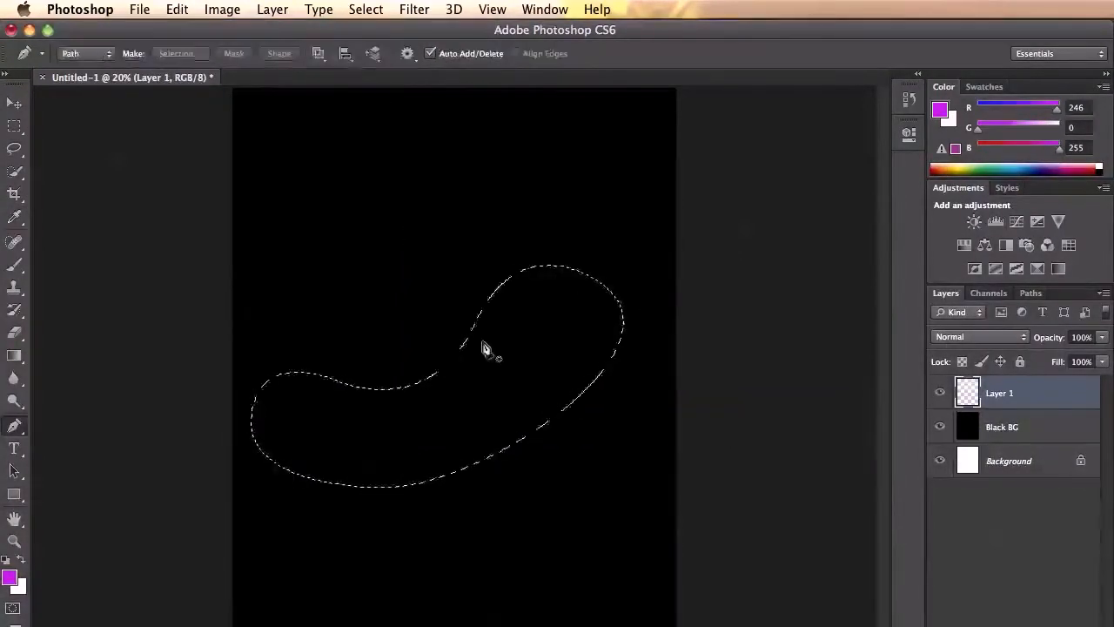
Step: Fill the feathered selection with the magenta foreground color, deselect it and switch to the Move tool
key(alt+BackSpace)
key(super+d)
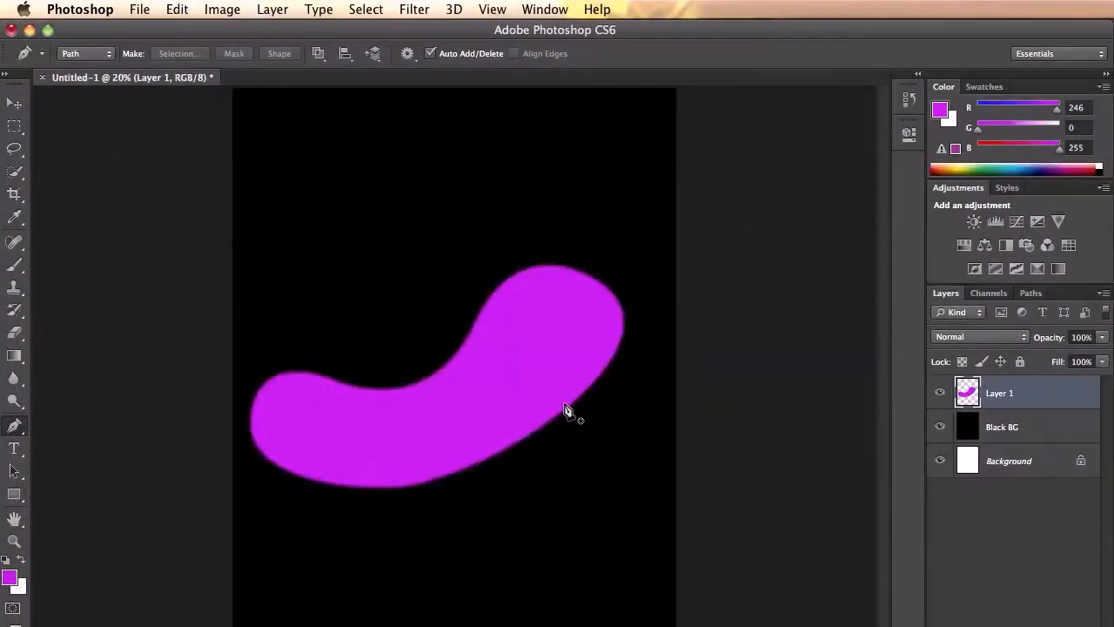
key(v)
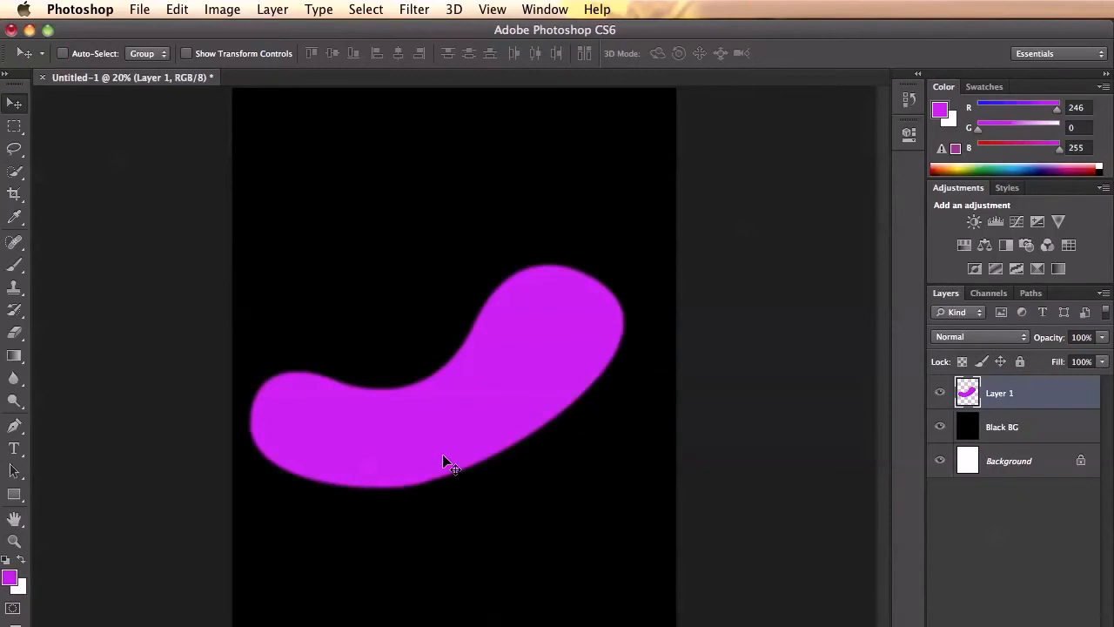
Step: Step back through the feathered fill and its selection to restore the editable path
key(super+alt+z)
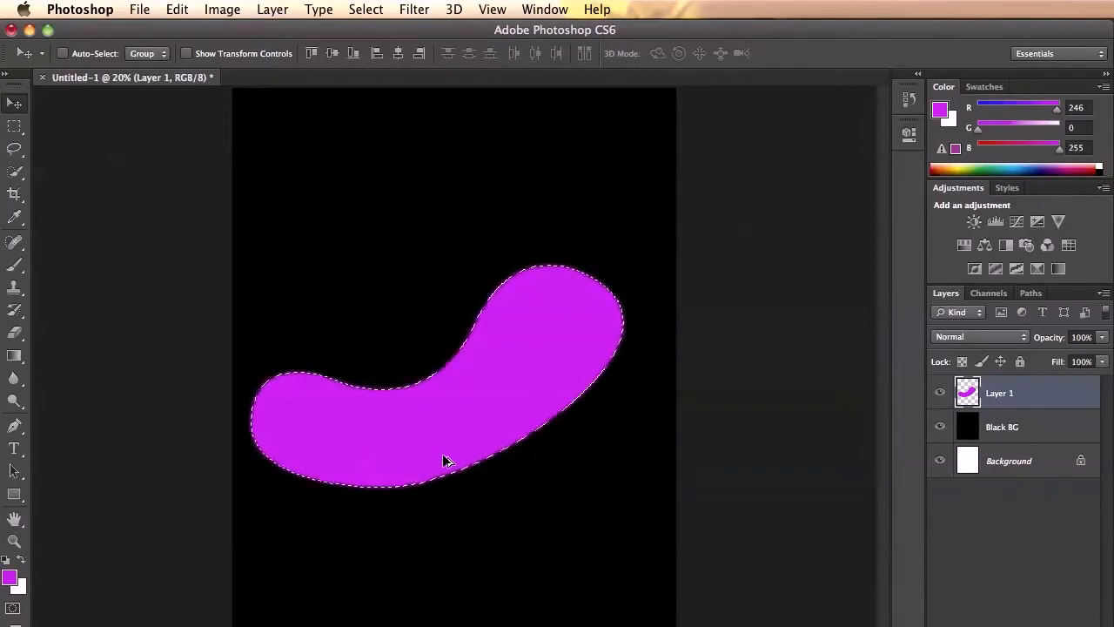
key(super+alt+z)
key(super+alt+z)
key(super+alt+z)
key(p)
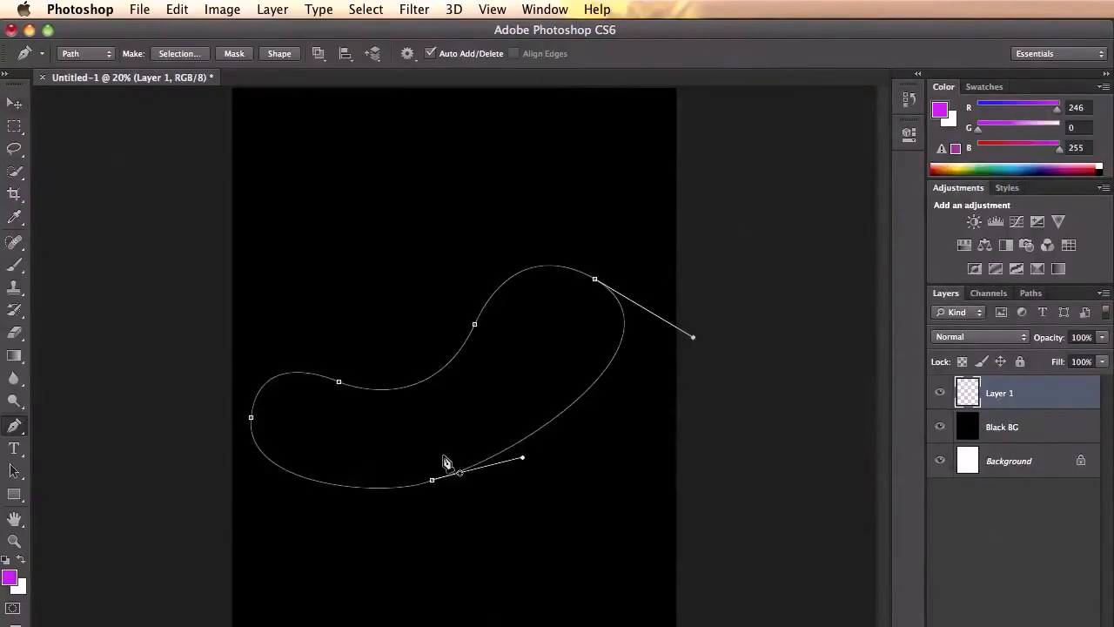
right_click(528, 269)
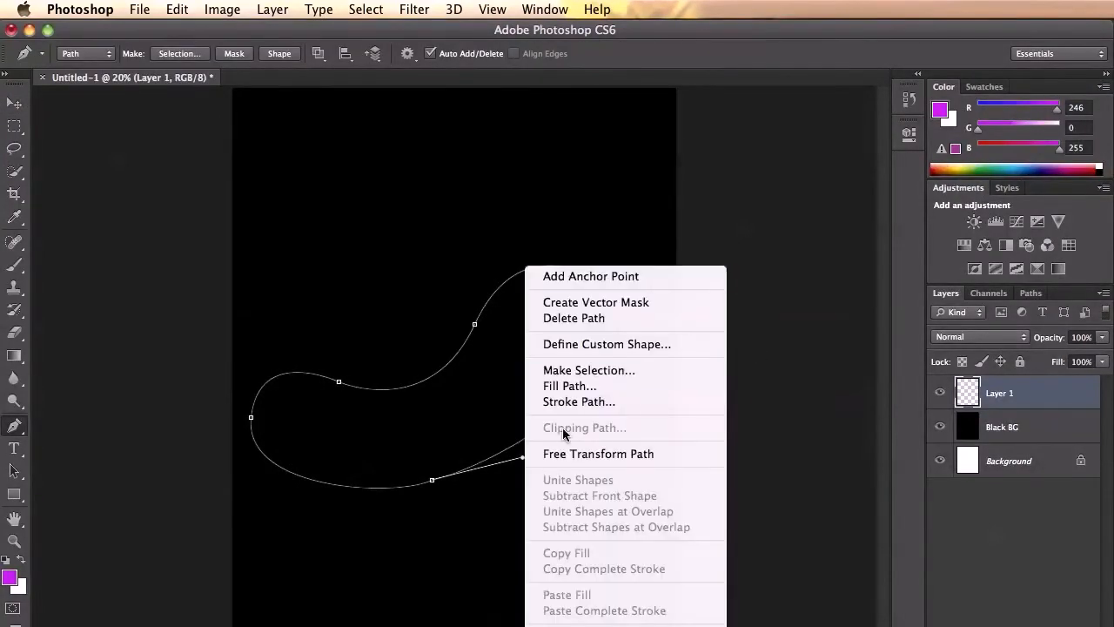
click(595, 370)
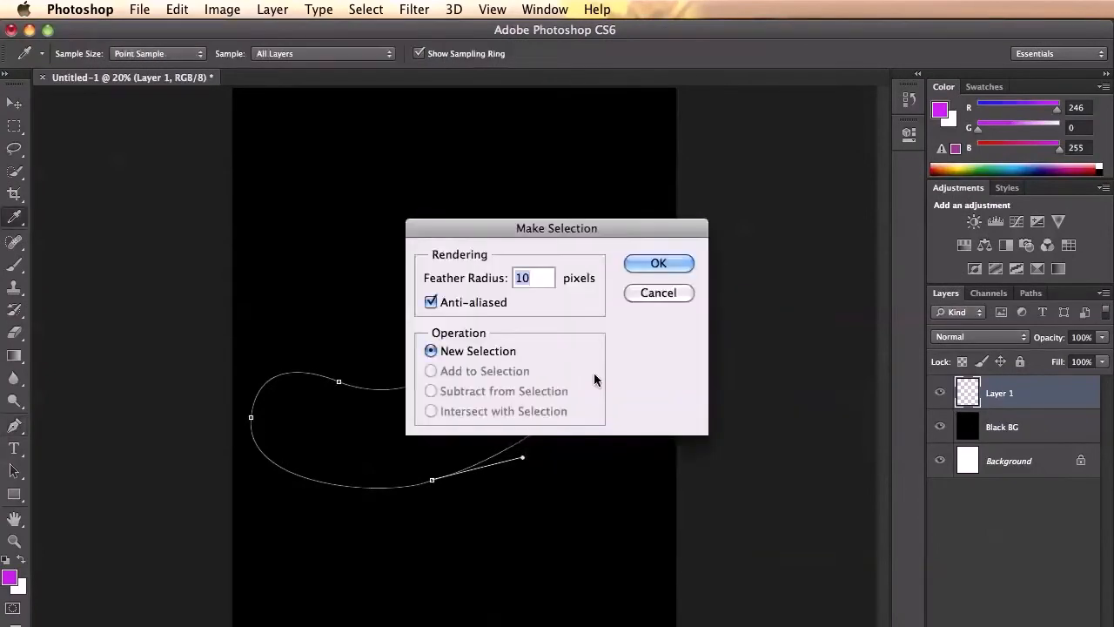
key(Return)
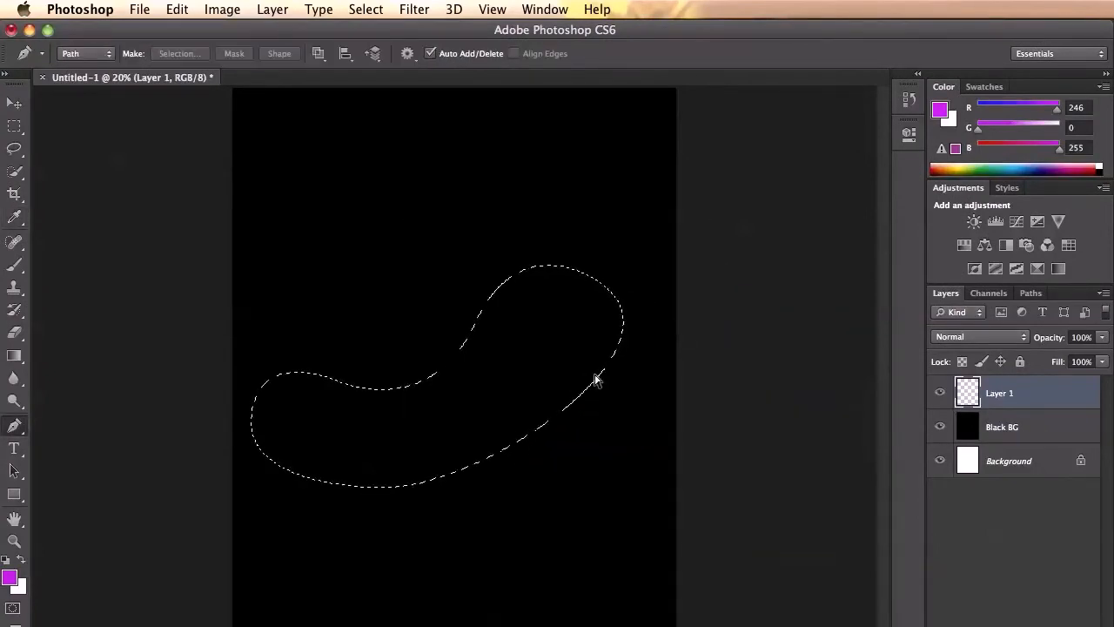
key(ctrl+z)
Step: Make a new anti-aliased selection from the path with the feather radius reset to 0 pixels
right_click(597, 380)
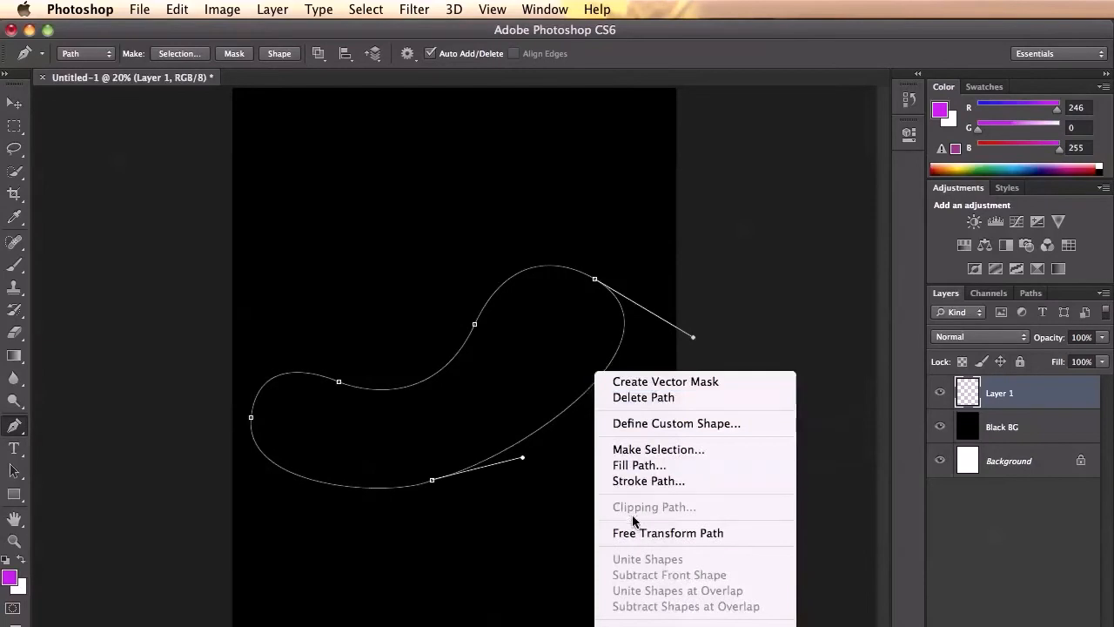
click(625, 449)
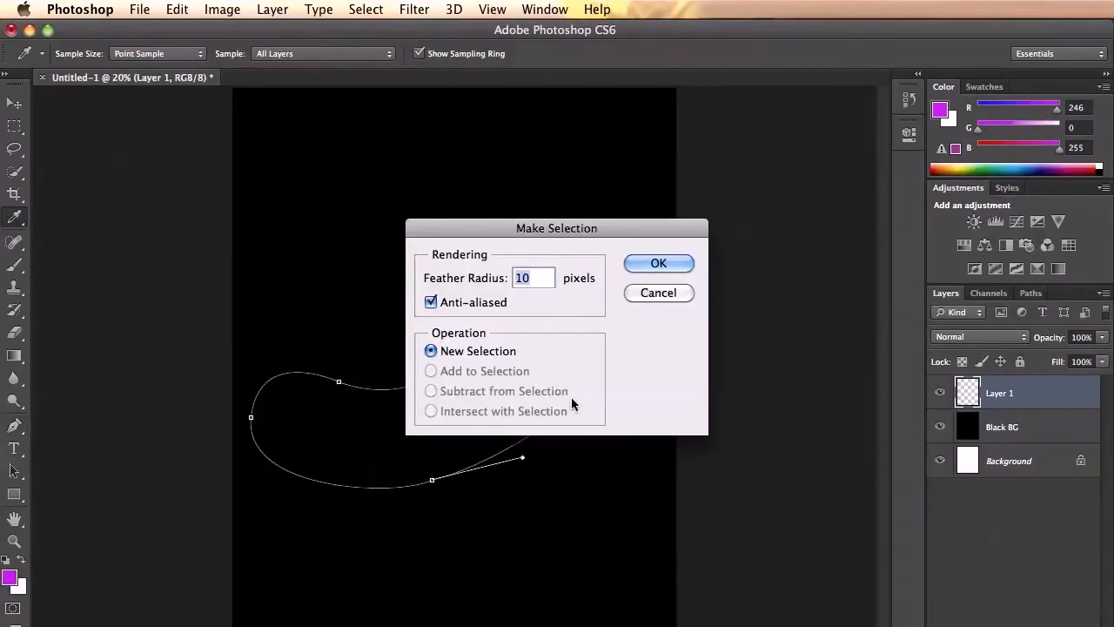
text(0)
key(Return)
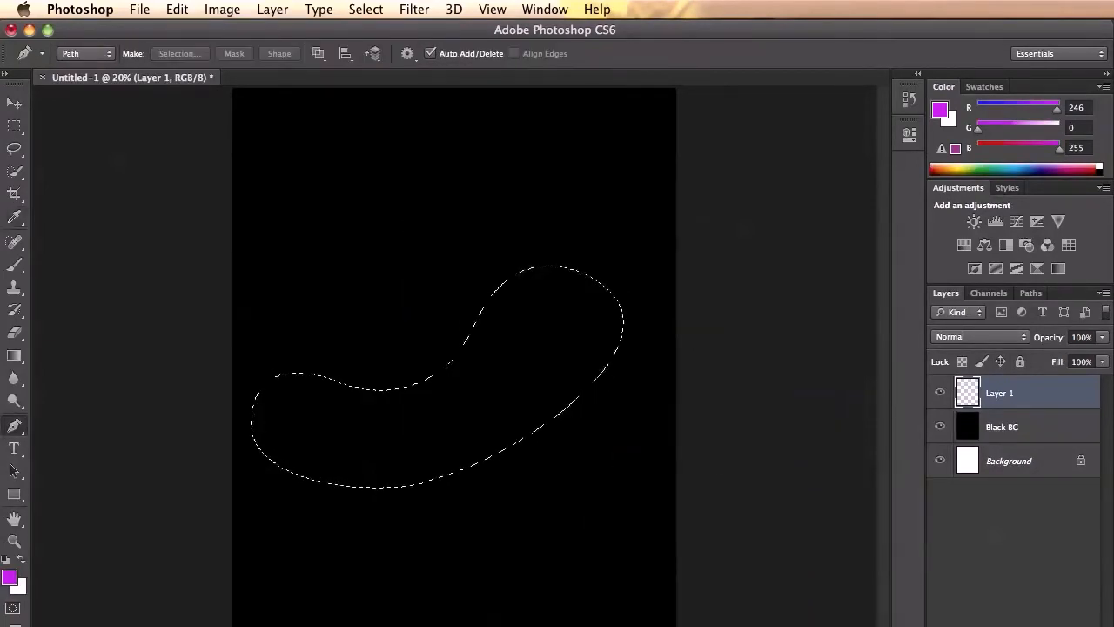
Step: Fill the hard-edged selection on Layer 1 with magenta, deselect it and switch to the Move tool
key(alt+BackSpace)
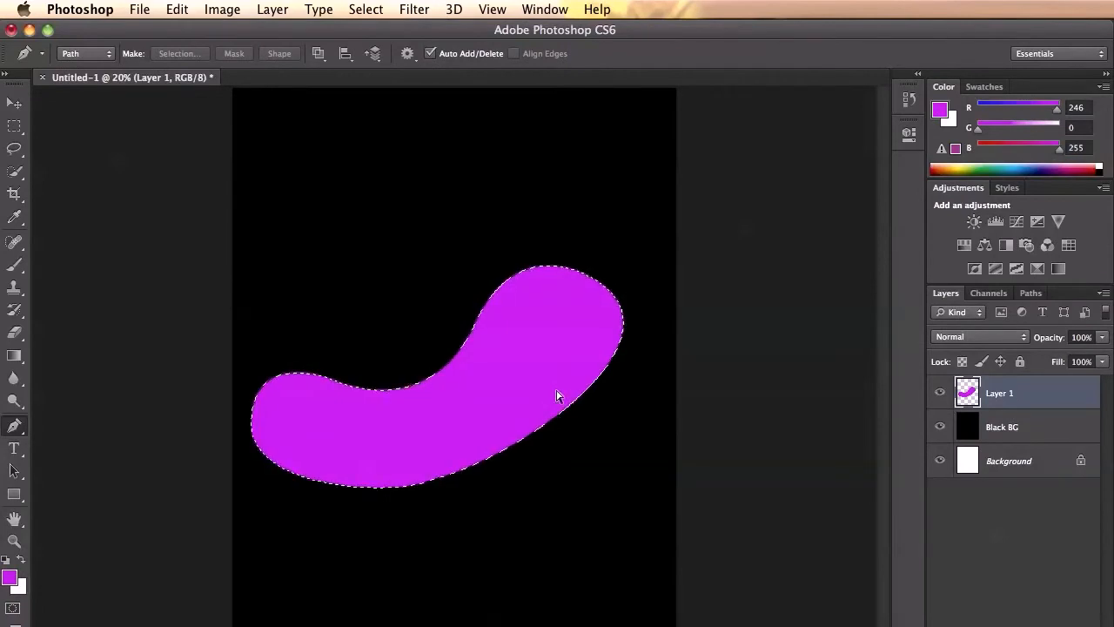
key(super+d)
key(v)
Step: Move the magenta shape up, rotate it about 88.6° clockwise with Free Transform and place it in the page's upper left
drag(505, 384, 498, 292)
key(super+t)
drag(674, 265, 479, 483)
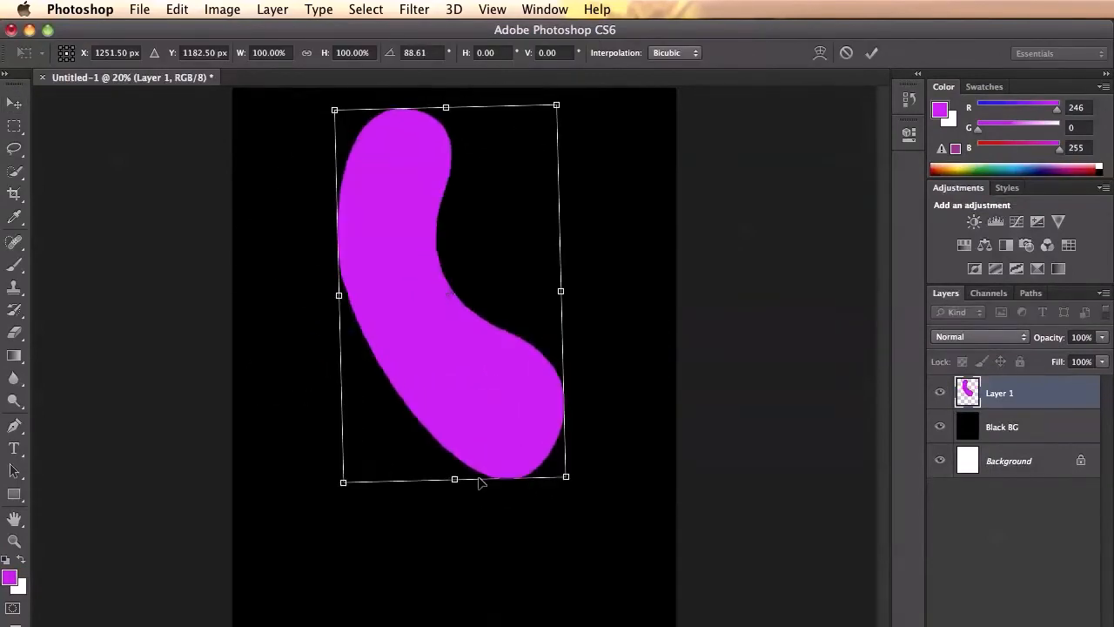
key(Return)
drag(386, 194, 362, 207)
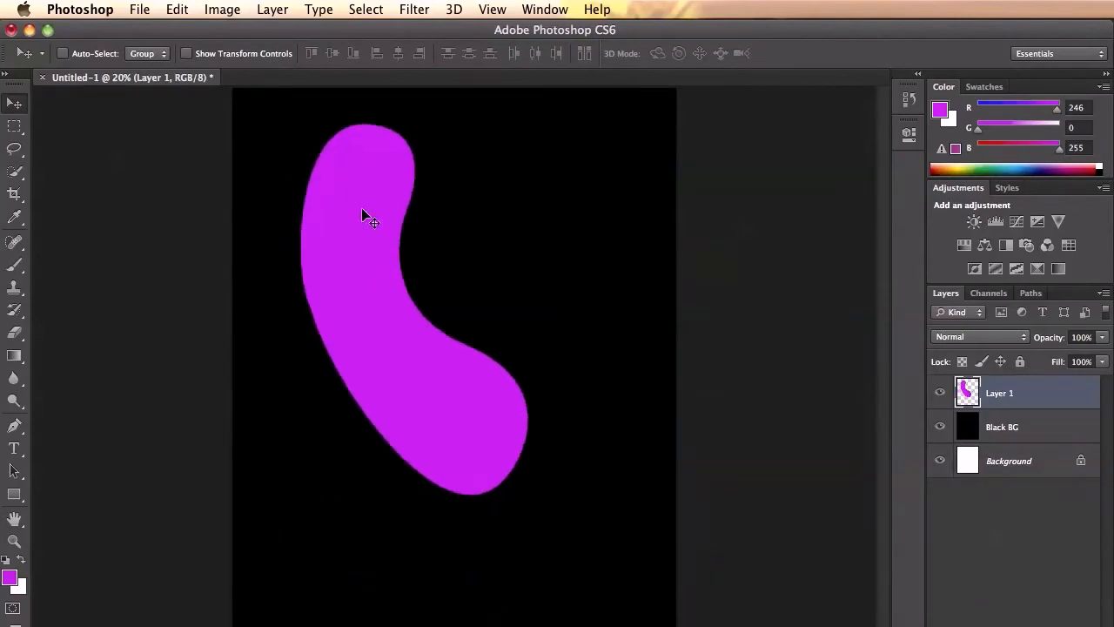
Step: Hide Layer 1 and show it again to compare the page with and without the magenta shape
click(940, 397)
click(940, 397)
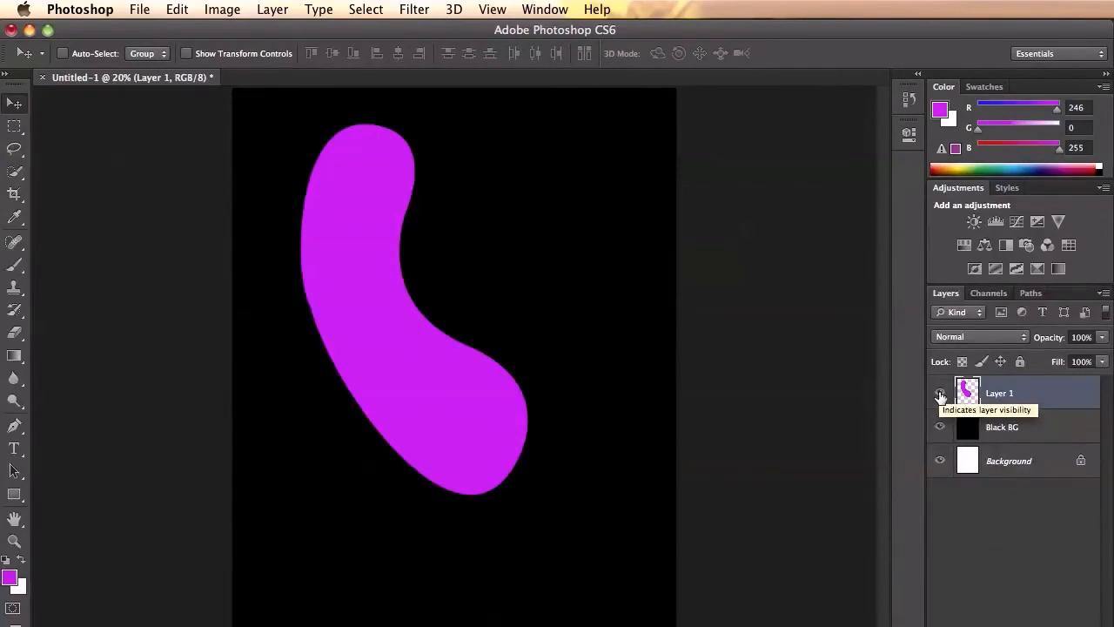
Step: Rename Layer 1 as Shape 01 and load the outline of its contents as a selection
double_click(1001, 394)
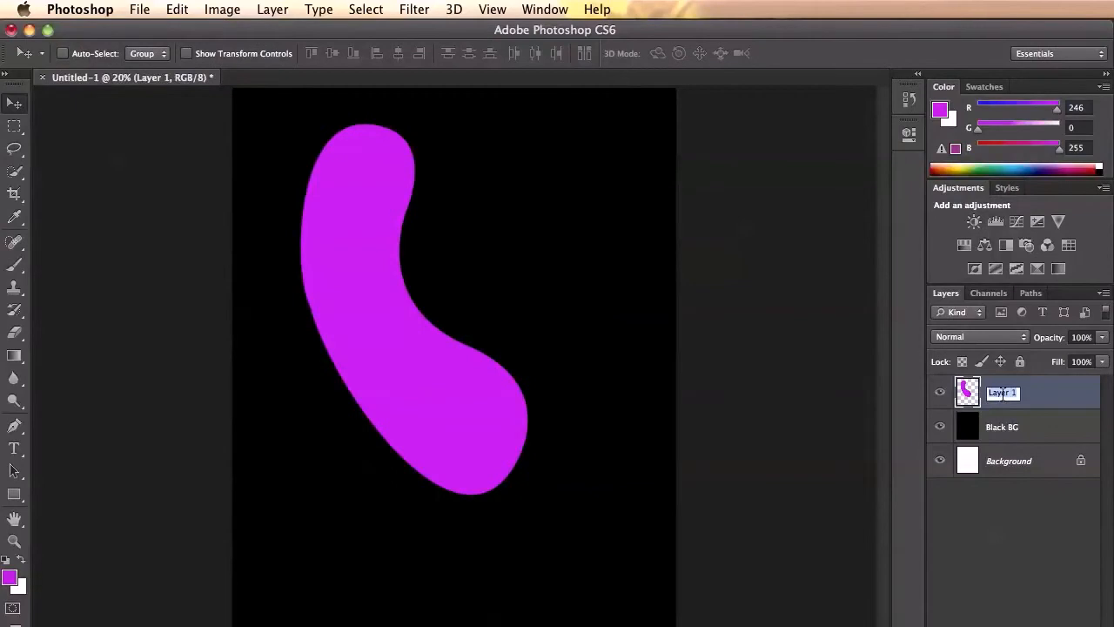
text(Shape 01)
key(Return)
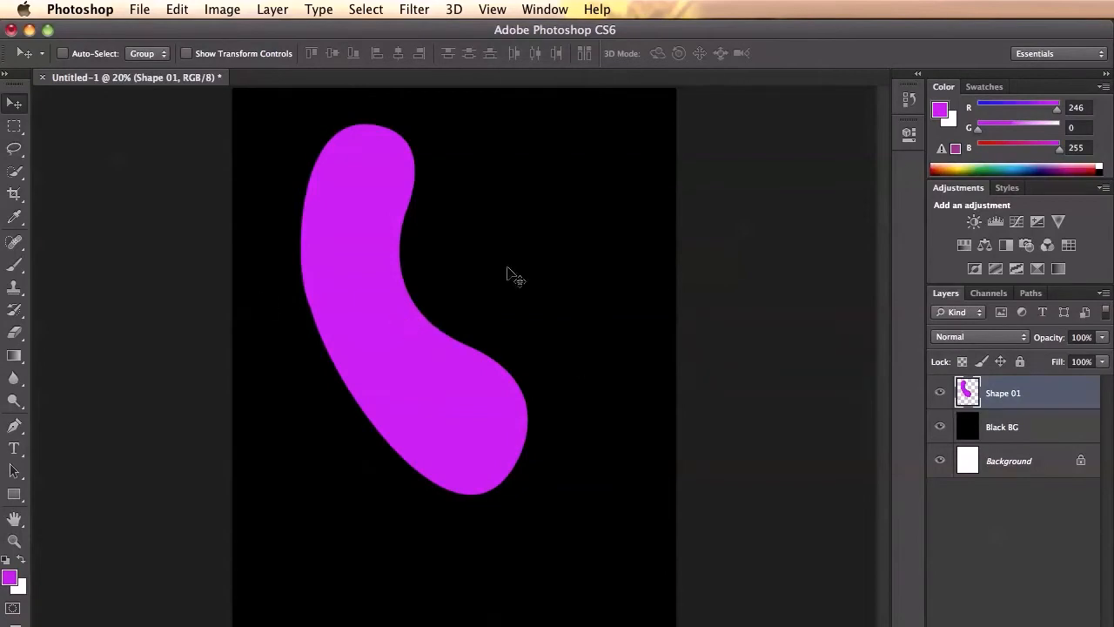
super+click(968, 392)
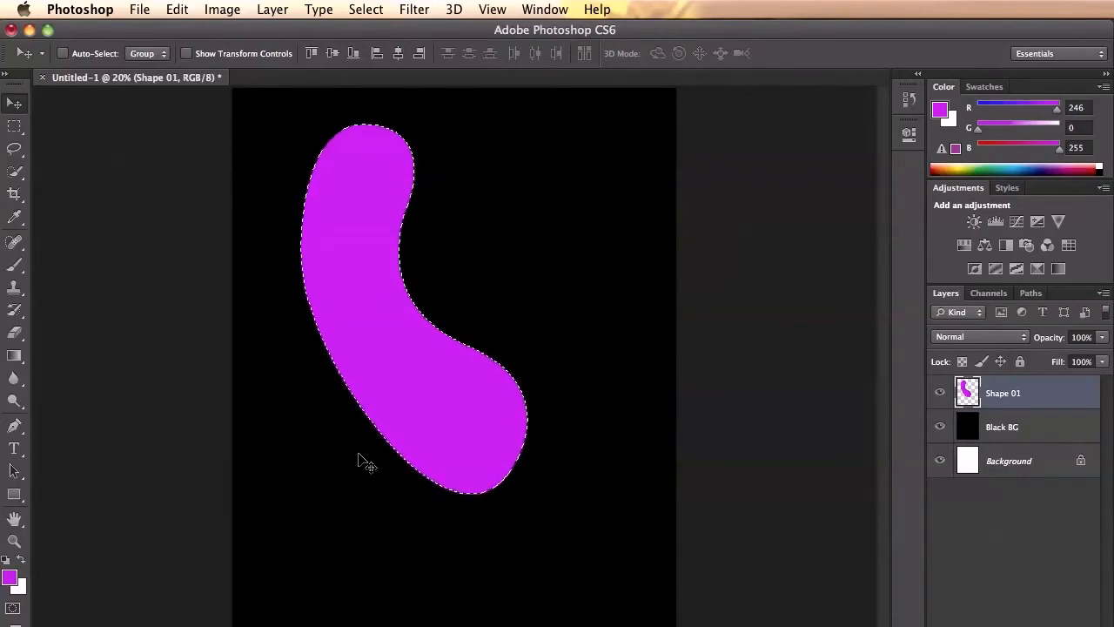
Step: Switch to the Brush tool and enlarge the brush to 1000 px
key(b)
key(bracketright)
key(bracketright)
key(bracketright)
key(bracketright)
key(bracketright)
key(bracketright)
key(bracketright)
key(bracketright)
key(bracketright)
key(bracketright)
key(bracketright)
key(bracketright)
key(bracketright)
key(bracketright)
key(bracketright)
key(bracketright)
key(bracketright)
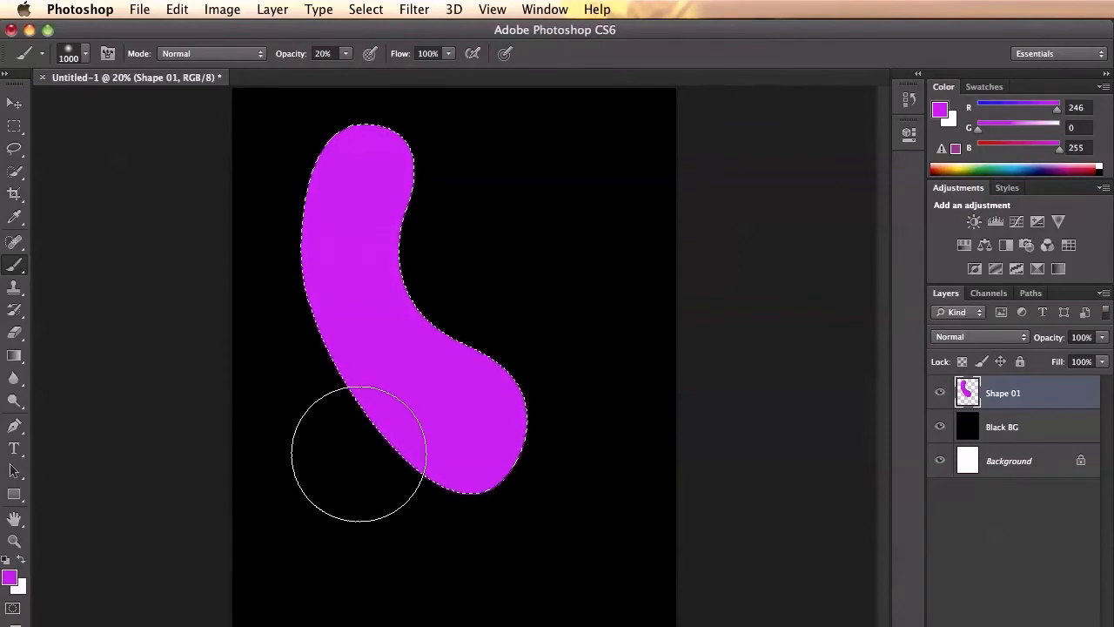
Step: Try the brush at 600 px and at 1100 px, and bring it back to 1000 px
key(bracketleft)
key(bracketleft)
key(bracketleft)
key(bracketleft)
key(bracketleft)
key(bracketleft)
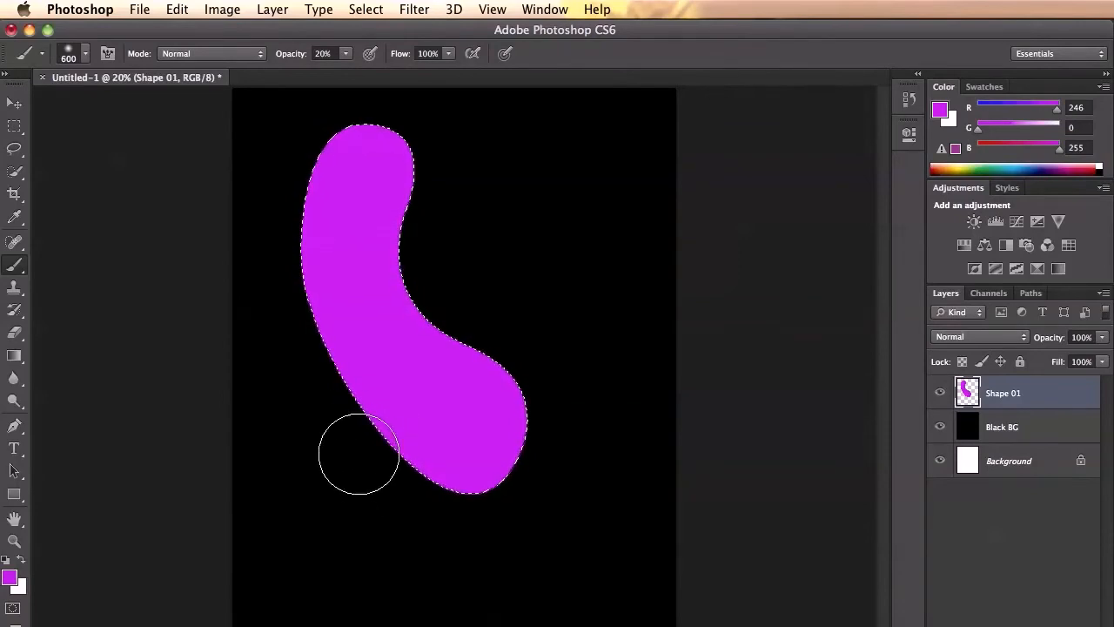
key(bracketright)
key(bracketright)
key(bracketright)
key(bracketright)
key(bracketright)
key(bracketright)
key(bracketright)
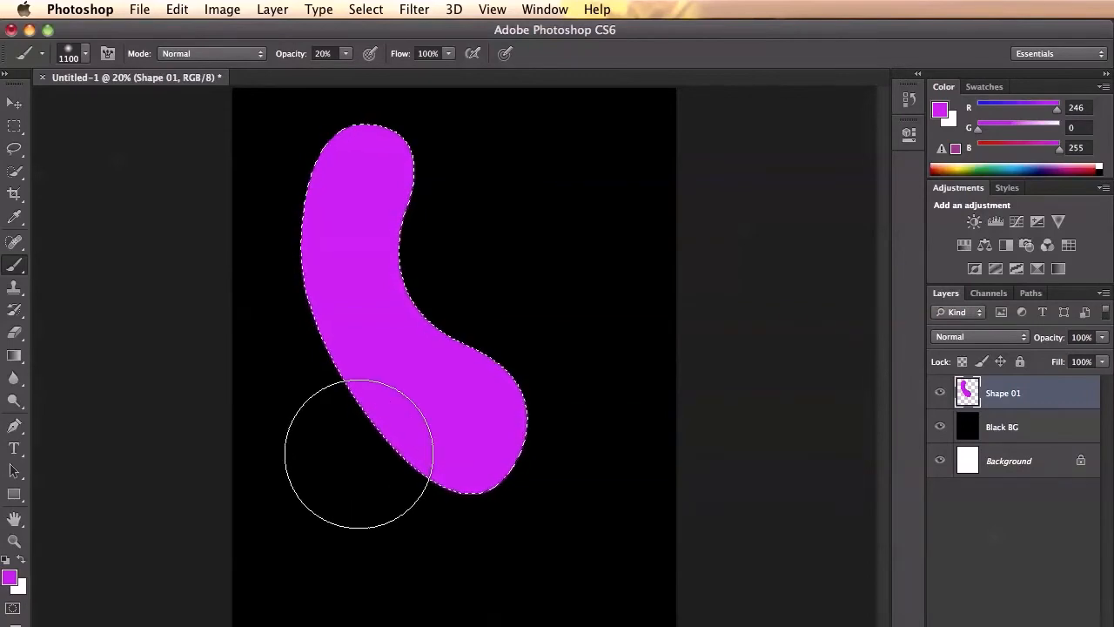
key(bracketleft)
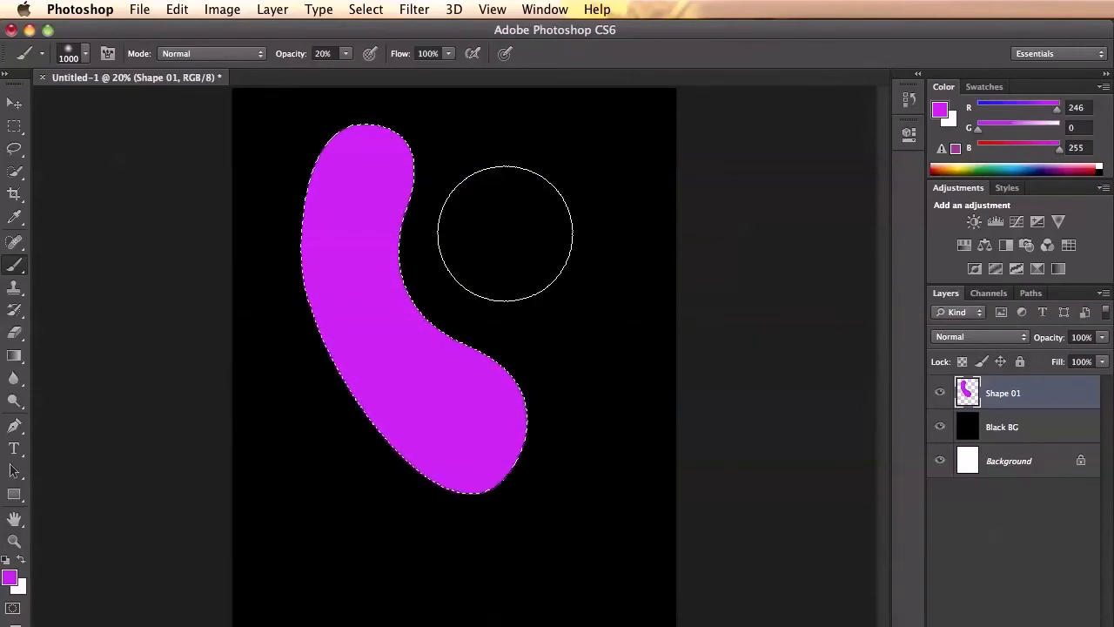
Step: Harden the brush edge and swap the foreground and background colors to paint with white
key(bracketright)
key(bracketright)
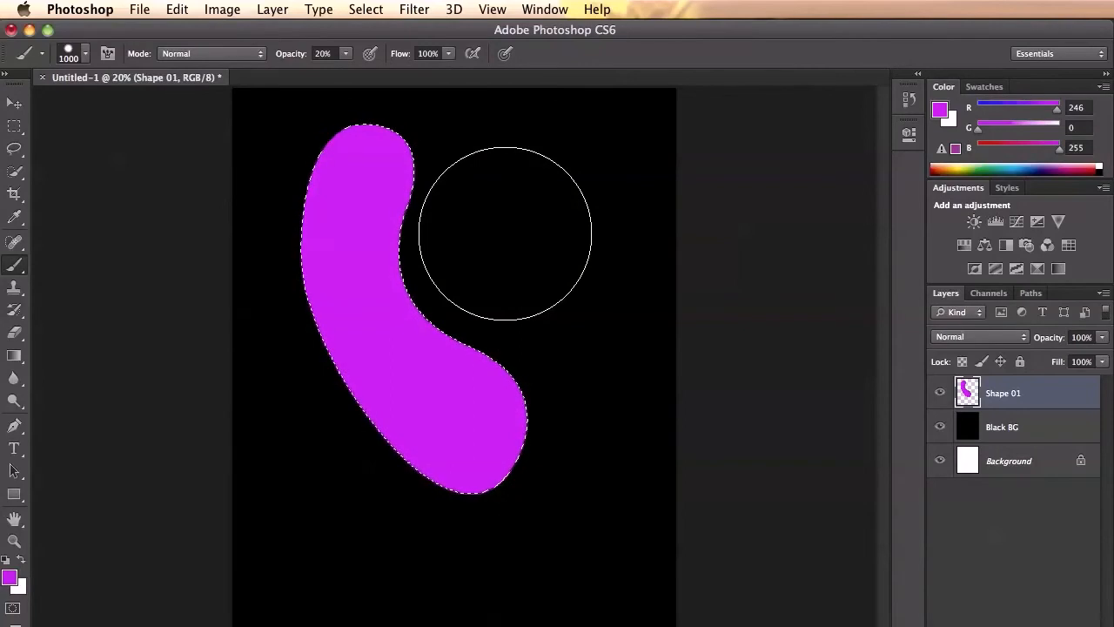
key(x)
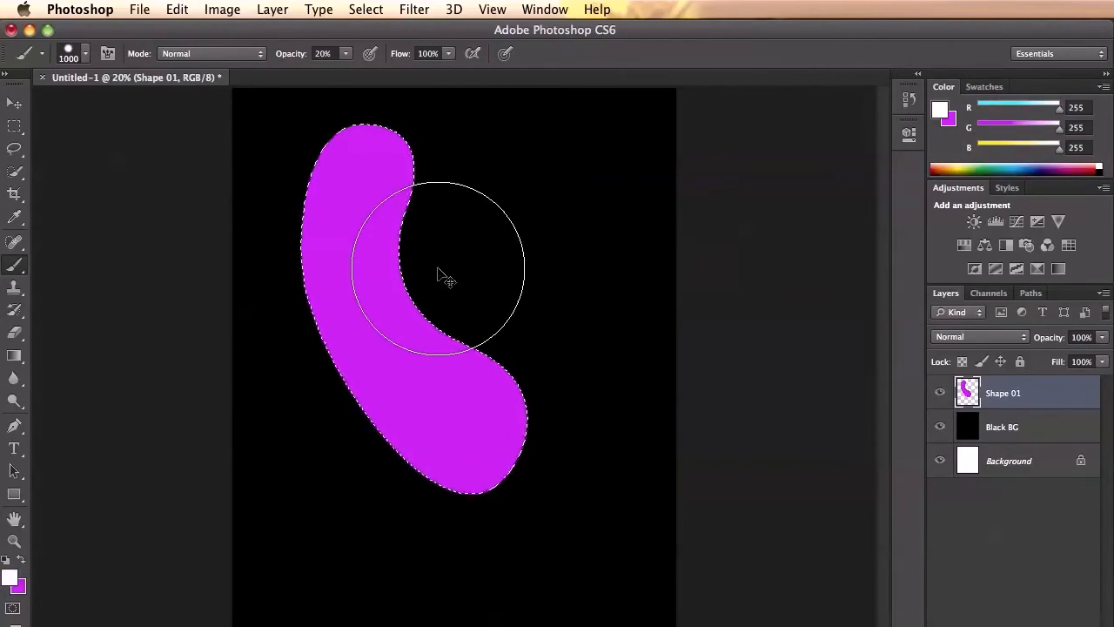
key(alt+shift+super+n)
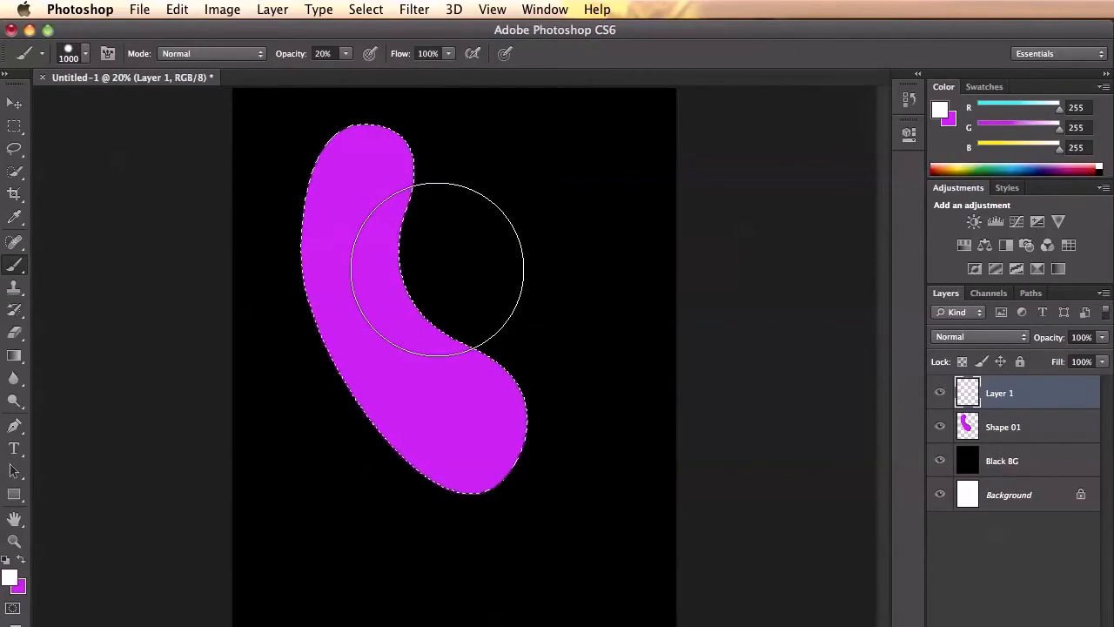
key(super+z)
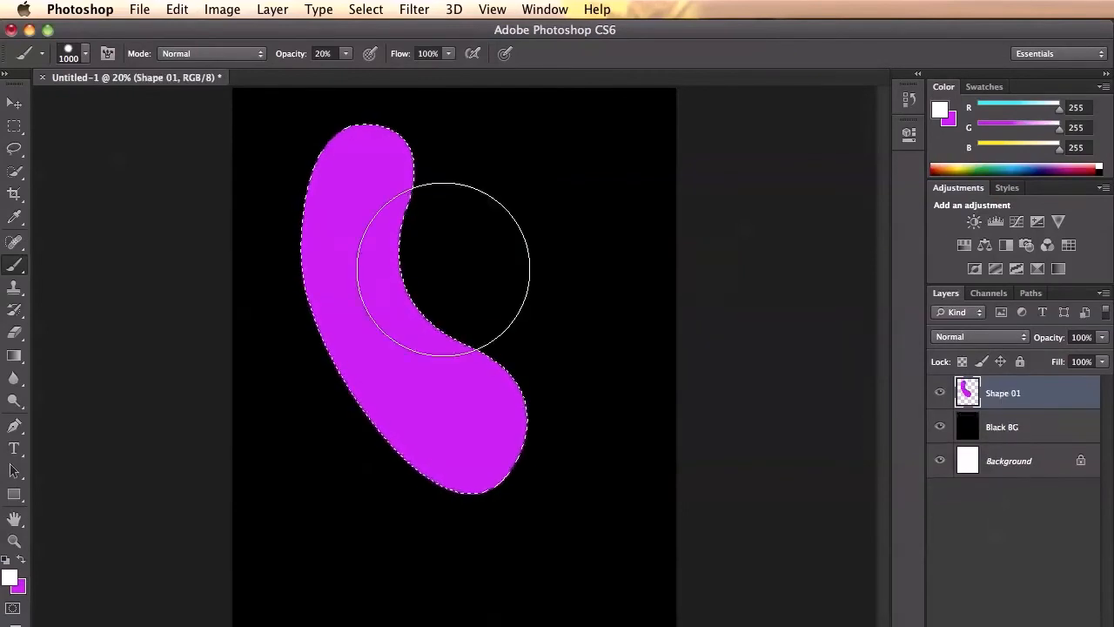
Step: Paint white strokes at 100% opacity on the shape's inner curve with a soft brush and on its upper end with a hard one
key(shift+bracketleft)
key(shift+bracketleft)
key(shift+bracketleft)
key(shift+bracketleft)
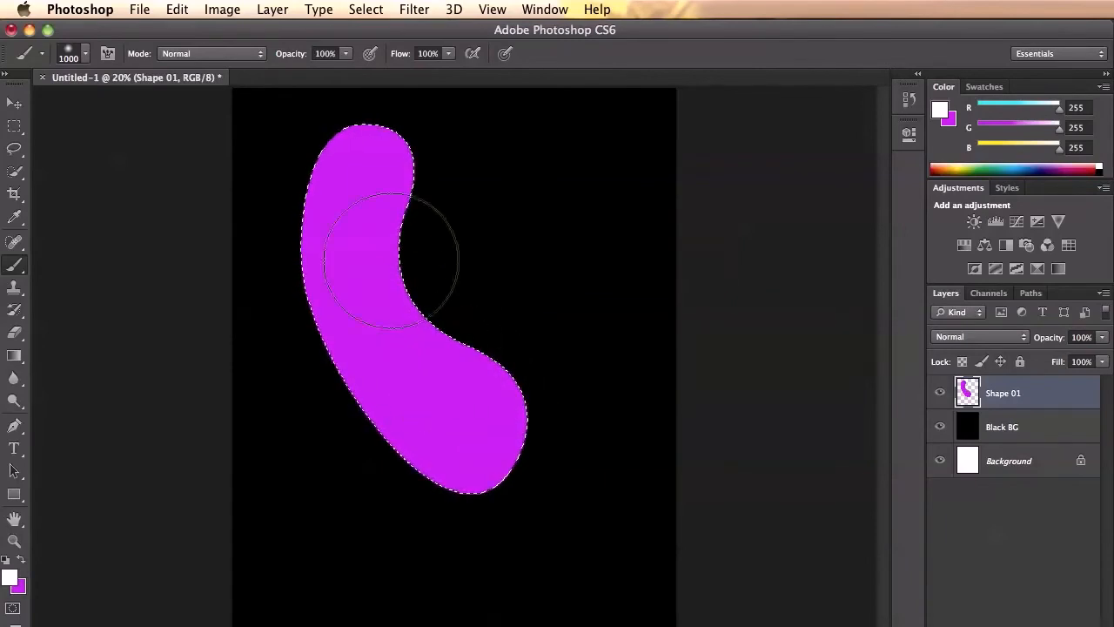
drag(437, 293, 450, 286)
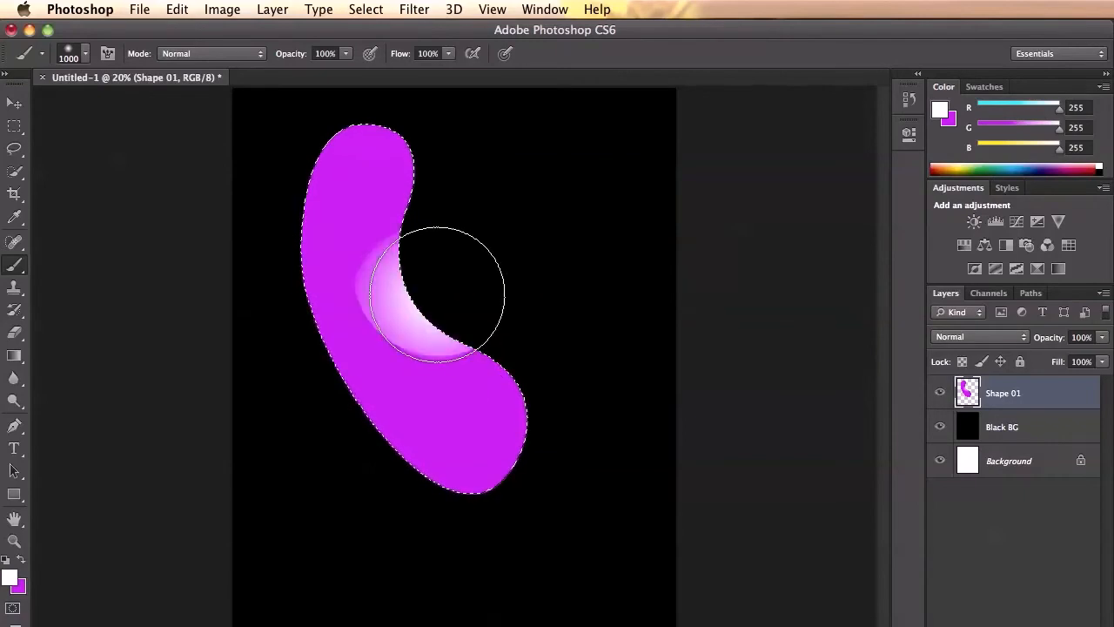
mouse_move(470, 353)
mouse_down()
mouse_move(472, 410)
mouse_move(410, 323)
mouse_up()
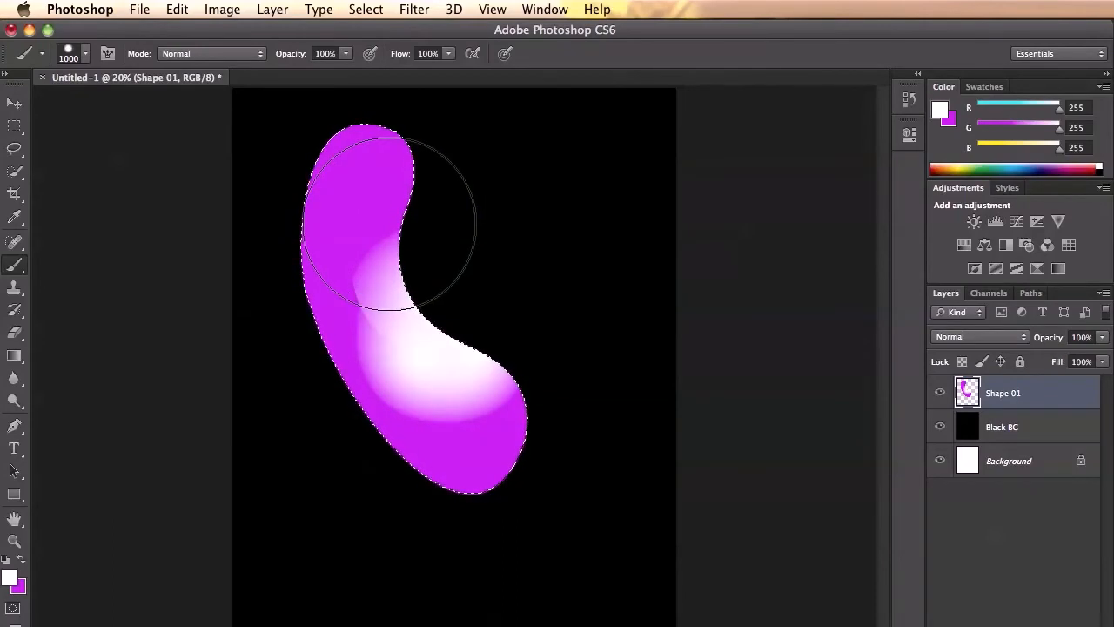
drag(314, 170, 301, 151)
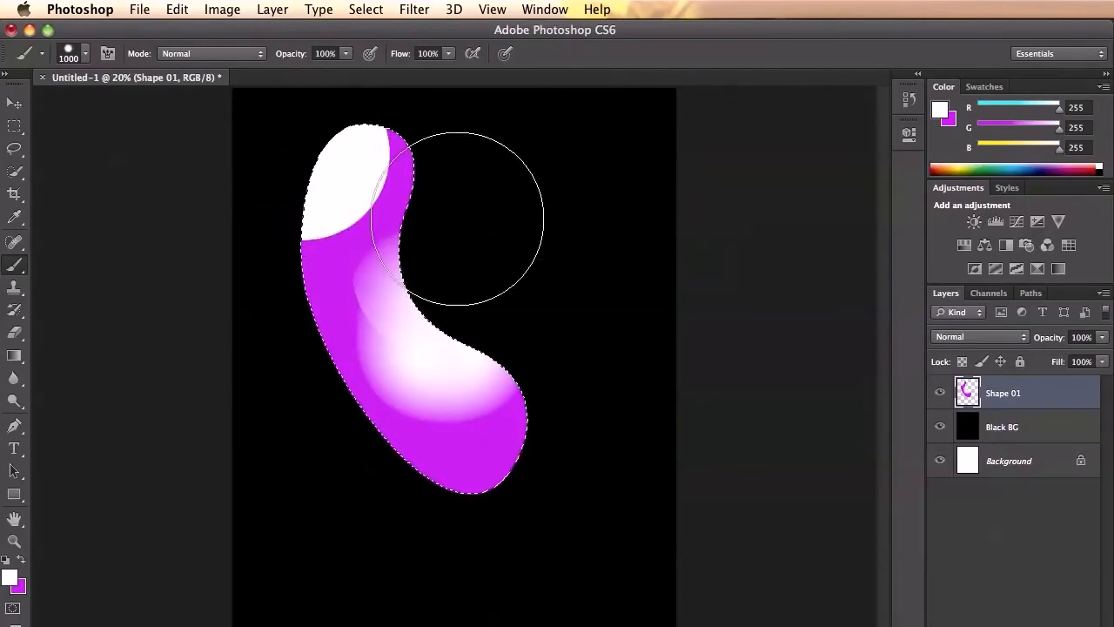
Step: Remove the selection, switch to the Move tool and undo back to the unpainted magenta shape with its selection active
key(ctrl+d)
key(v)
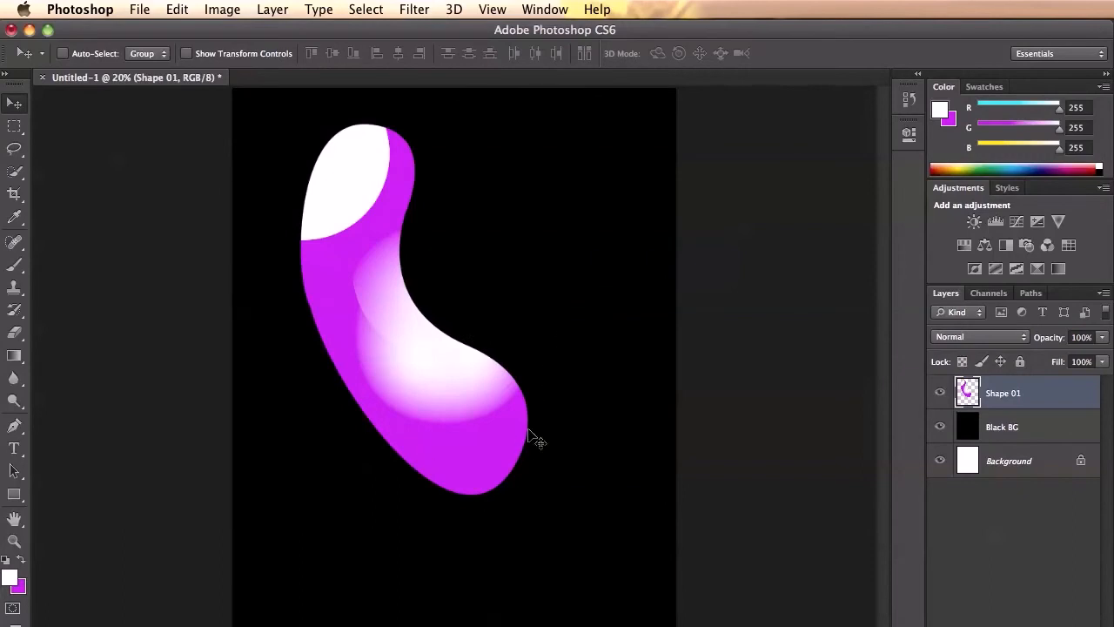
key(alt+super+z)
key(alt+super+z)
key(alt+super+z)
key(alt+super+z)
key(alt+super+z)
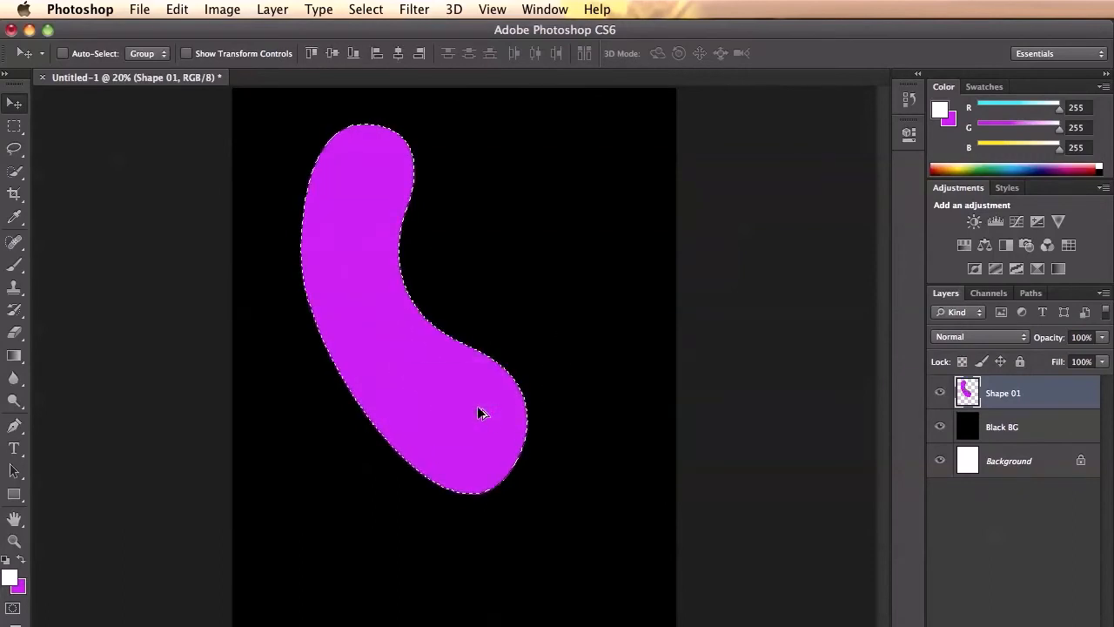
Step: Return to the soft 1000 px Brush tool and set its opacity to 20%
key(b)
drag(365, 436, 346, 436)
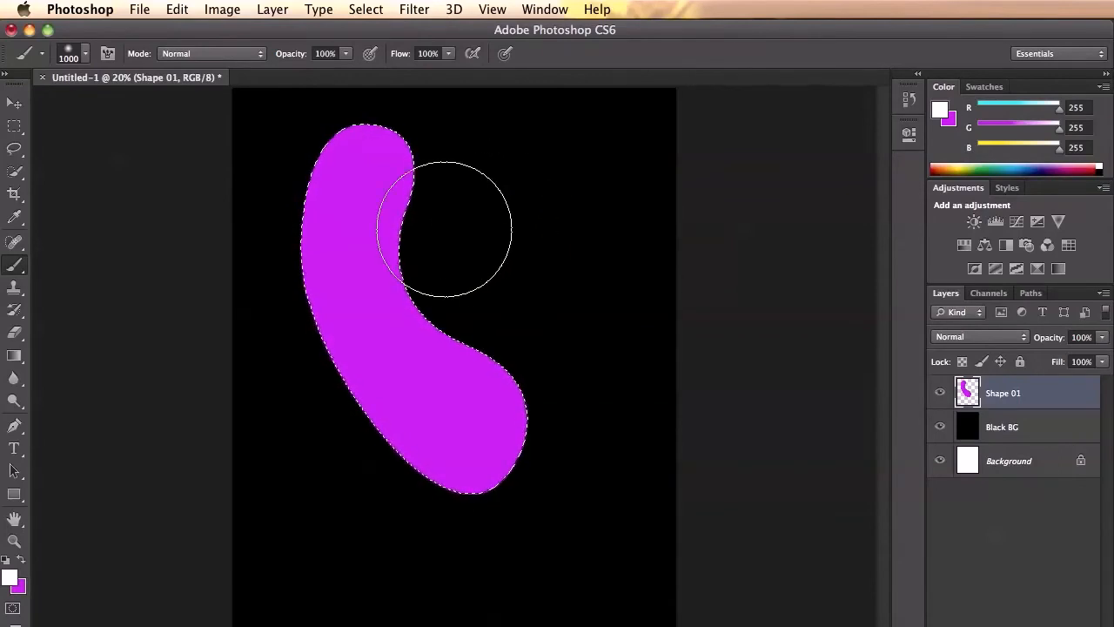
click(347, 54)
drag(349, 71, 350, 69)
click(347, 54)
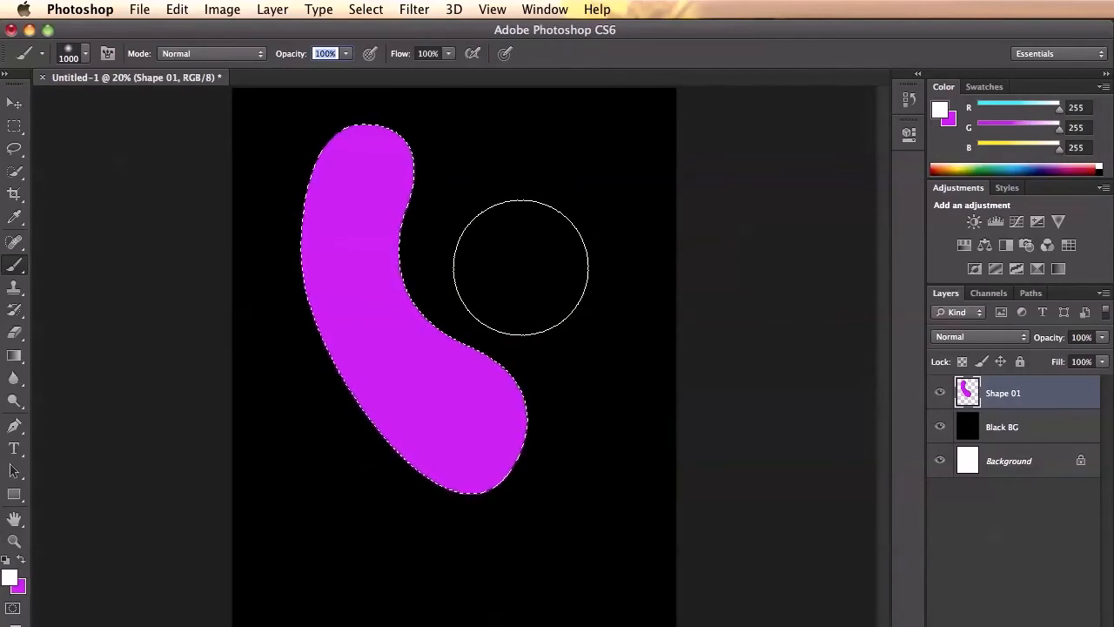
text(76)
key(BackSpace)
key(BackSpace)
text(10)
key(Return)
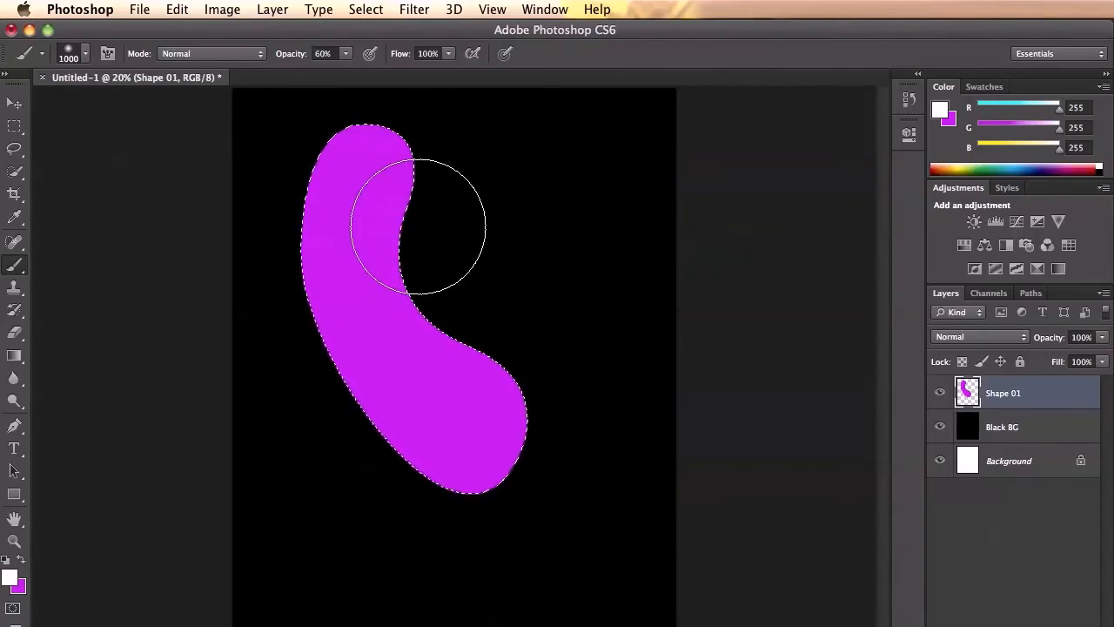
key(5)
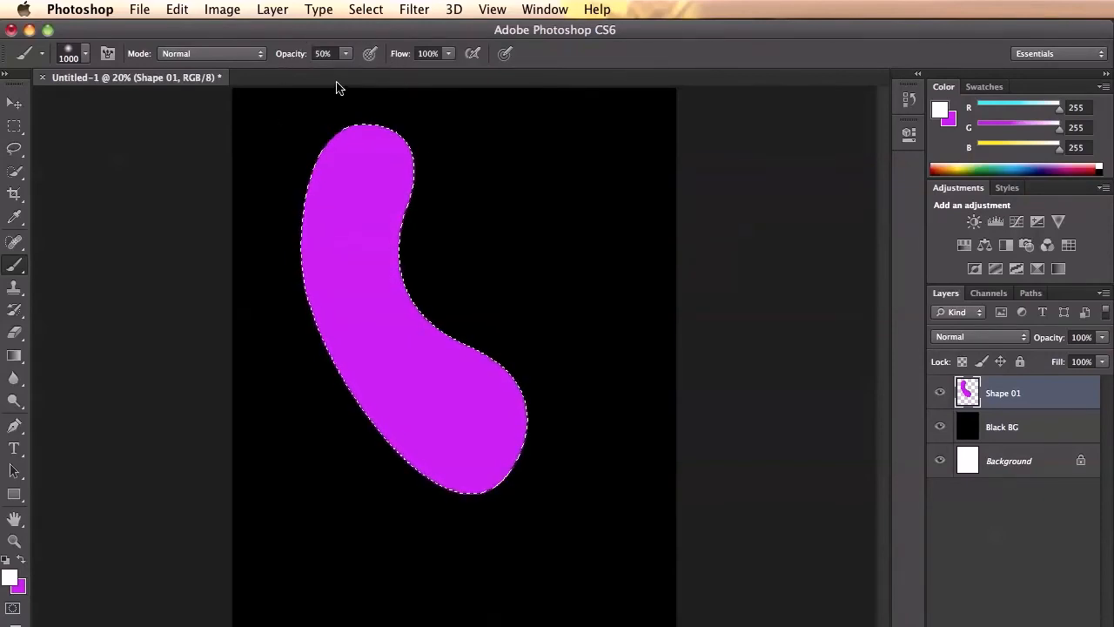
key(2)
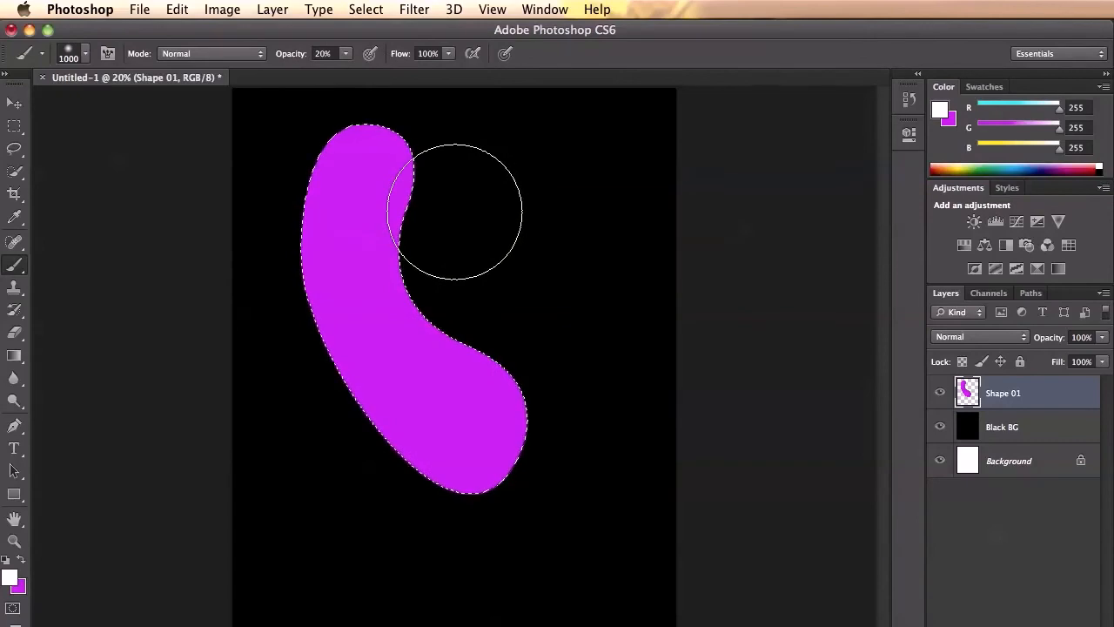
Step: Add a new layer above Shape 01 and paint soft white highlights along the selected shape's inner curve
key(super+alt+shift+n)
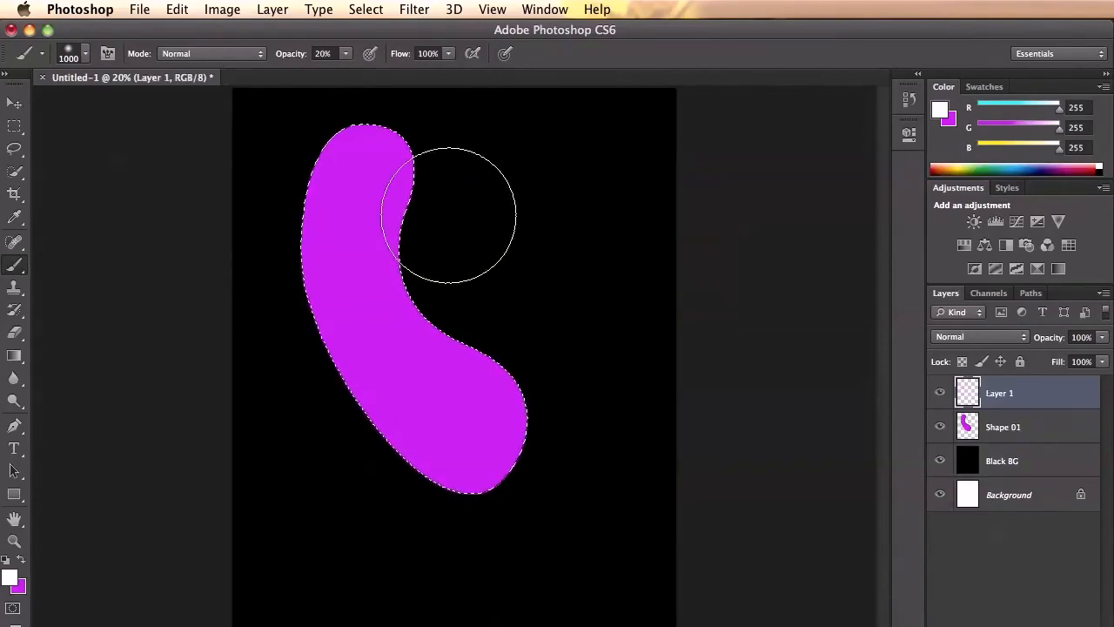
mouse_move(435, 225)
mouse_down()
mouse_move(436, 275)
mouse_move(423, 274)
mouse_move(458, 328)
mouse_move(423, 295)
mouse_move(476, 360)
mouse_move(453, 315)
mouse_up()
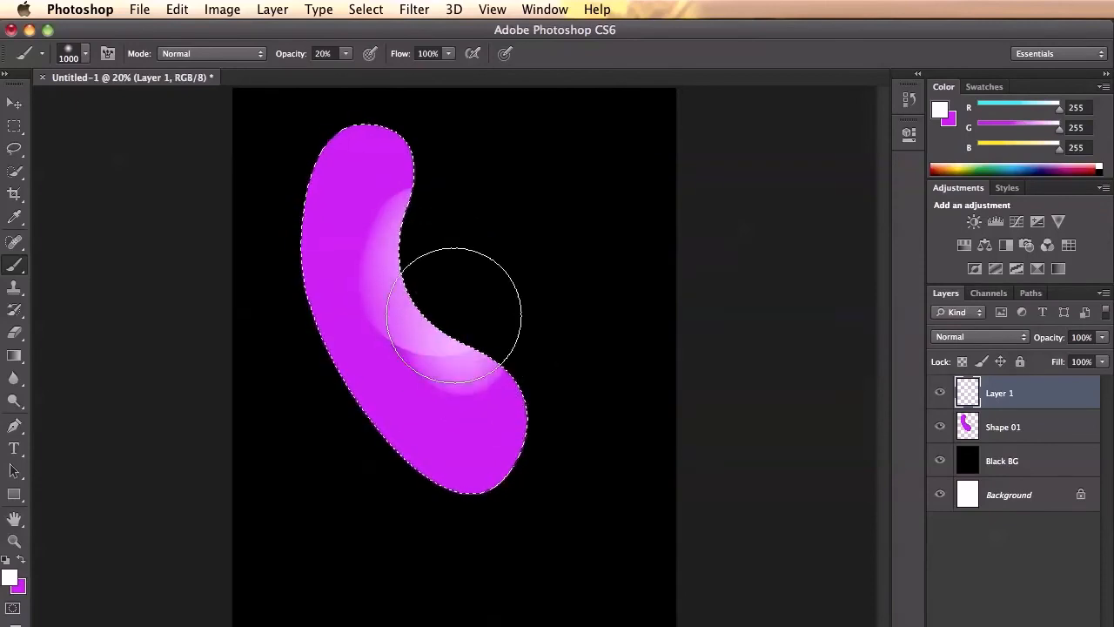
Step: Look through the brush presets for the soft round brushes
click(84, 56)
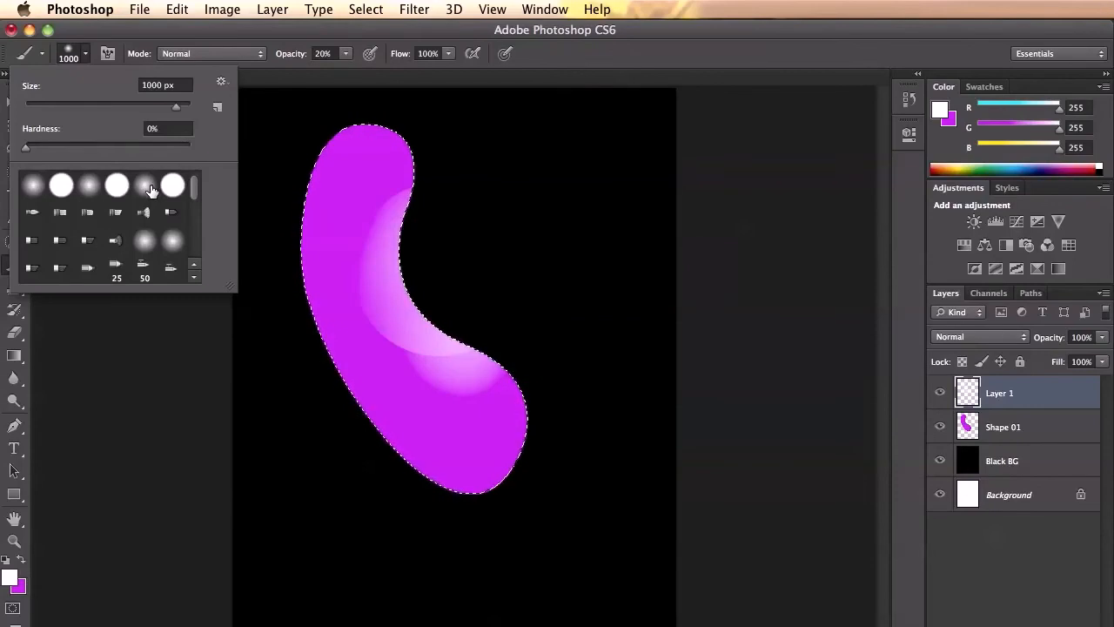
click(145, 188)
mouse_move(196, 191)
mouse_down()
mouse_move(197, 254)
mouse_move(199, 114)
mouse_up()
click(87, 57)
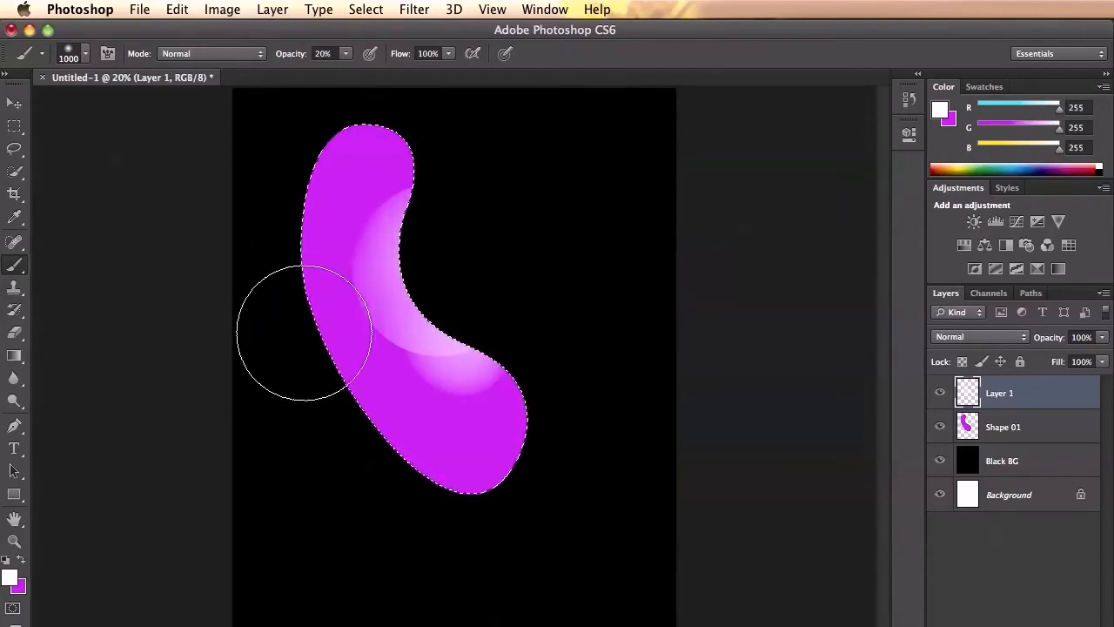
Step: Paint faint white highlights across the lower half of the shape, deselect it and switch to the Move tool
mouse_move(343, 379)
mouse_down()
mouse_move(410, 423)
mouse_move(423, 461)
mouse_move(451, 476)
mouse_move(512, 461)
mouse_move(493, 437)
mouse_up()
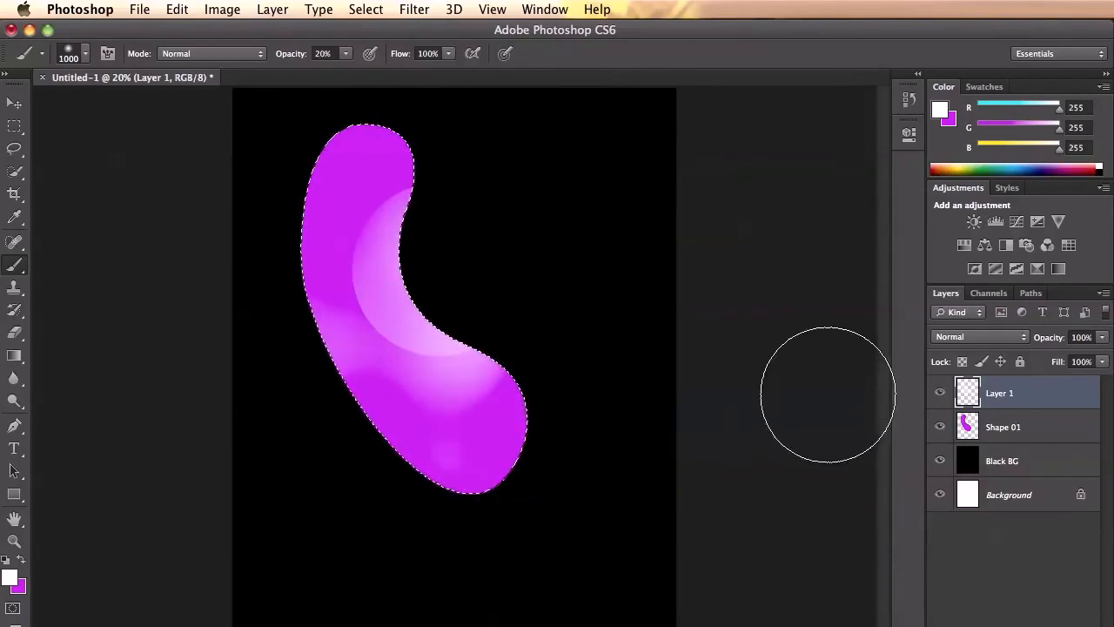
key(super+d)
key(v)
Step: Try the Overlay blend mode on Layer 1 and change it to Soft Light
click(966, 337)
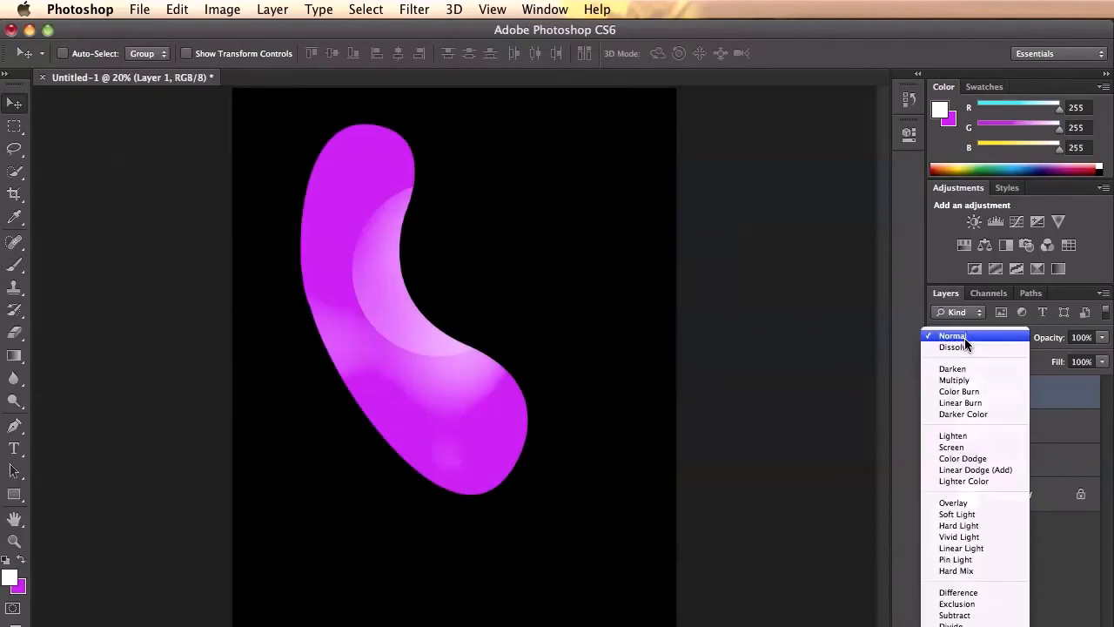
click(953, 503)
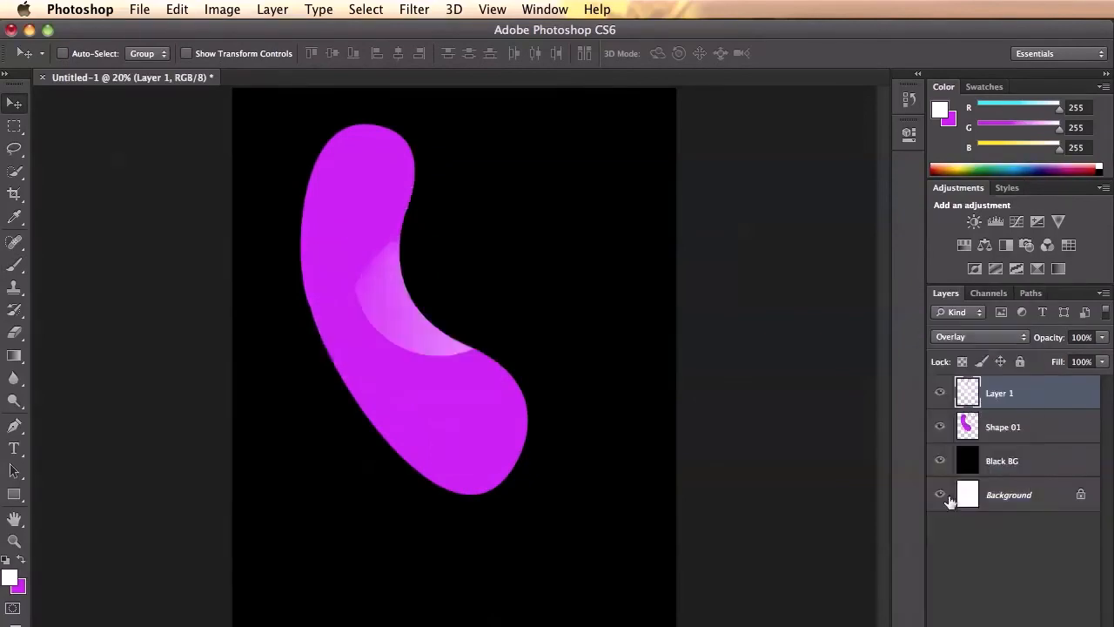
click(983, 345)
click(957, 347)
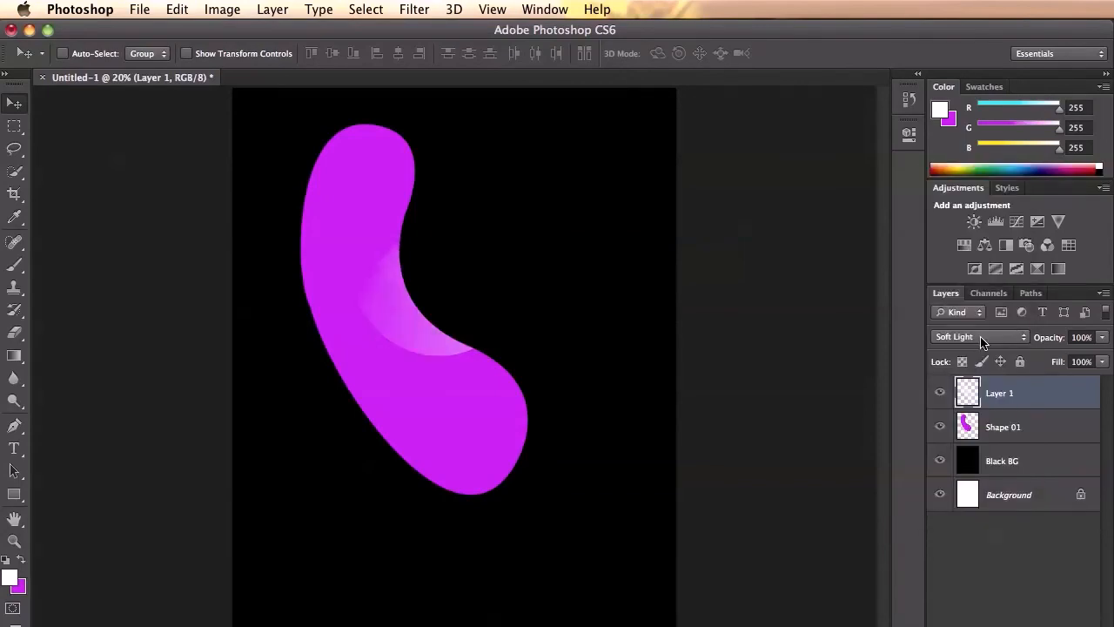
Step: Toggle the visibility of Layer 1 to compare the shape with and without the highlights
click(939, 394)
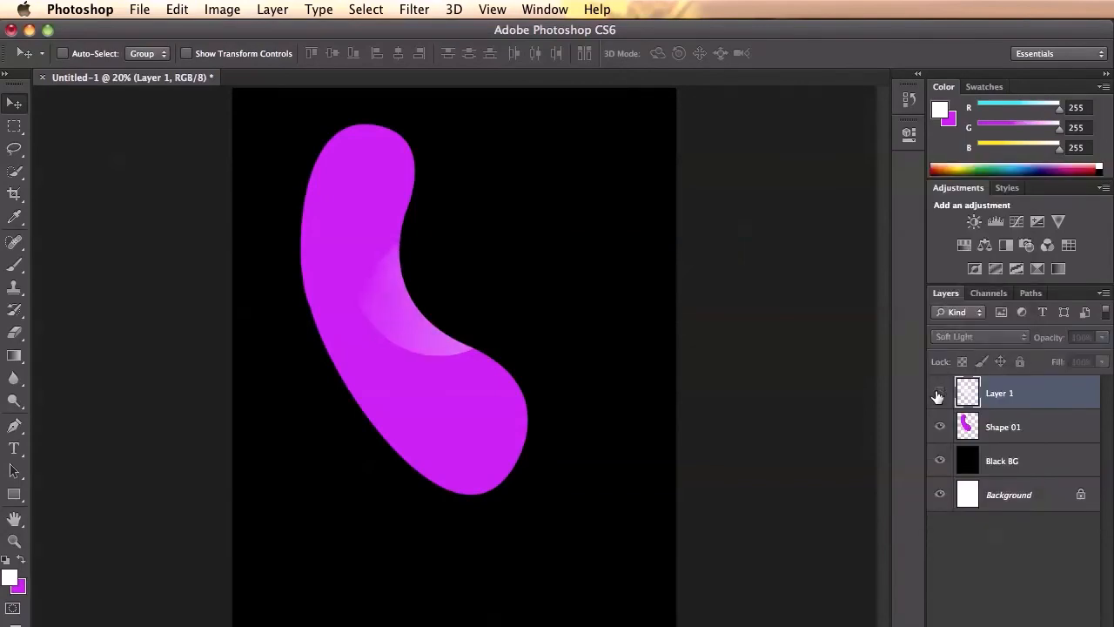
click(939, 393)
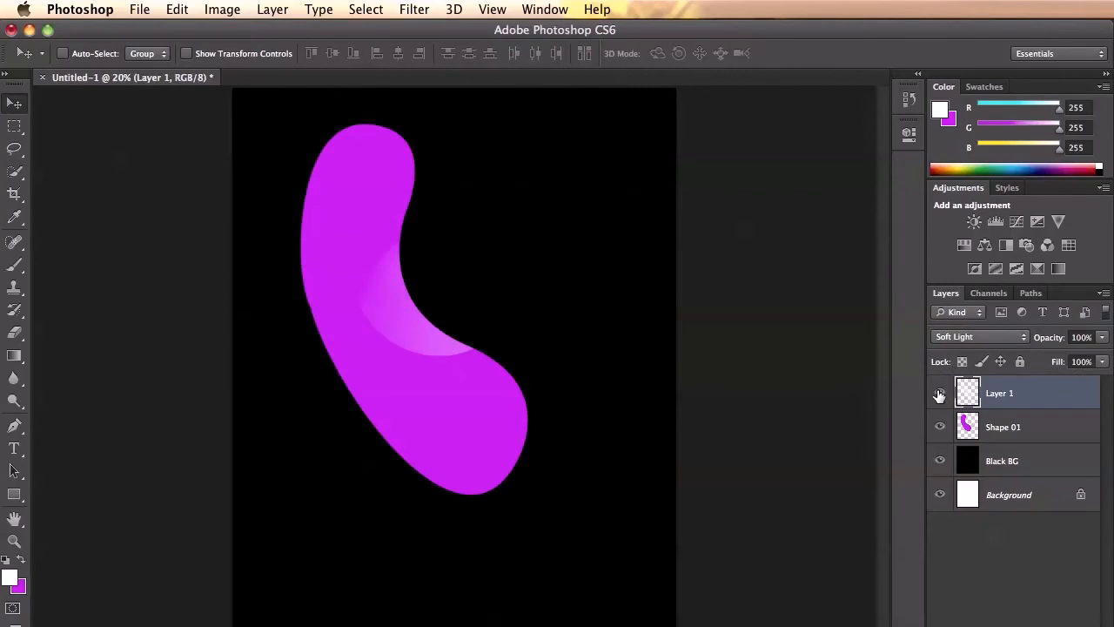
click(939, 393)
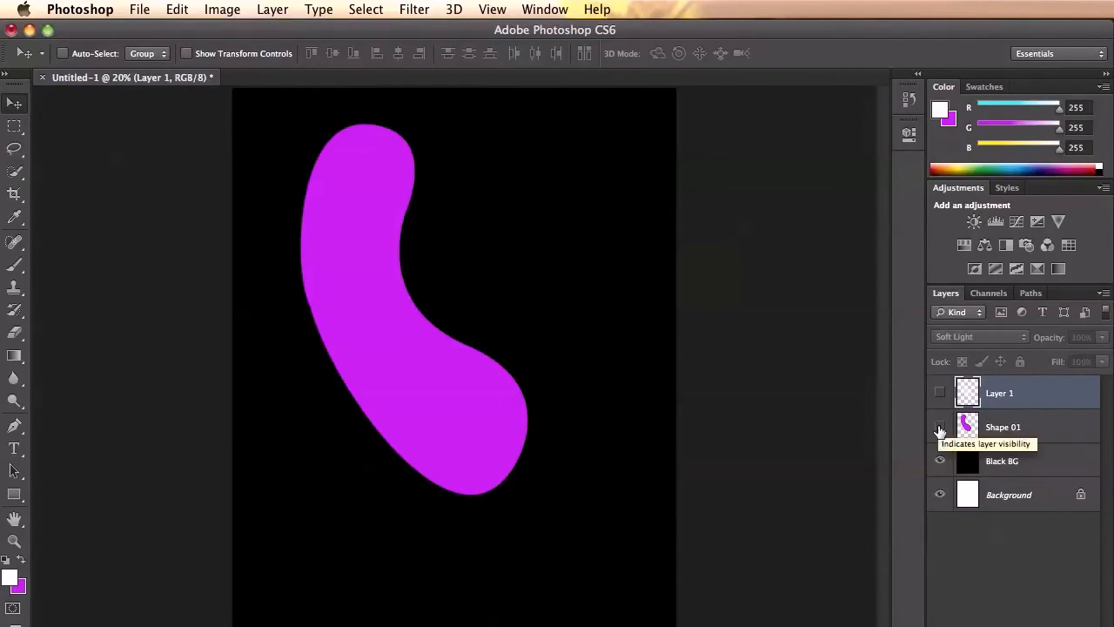
Step: Hide Shape 01 and delete it together with Layer 1
click(940, 431)
shift+click(1050, 427)
drag(1050, 426, 1083, 625)
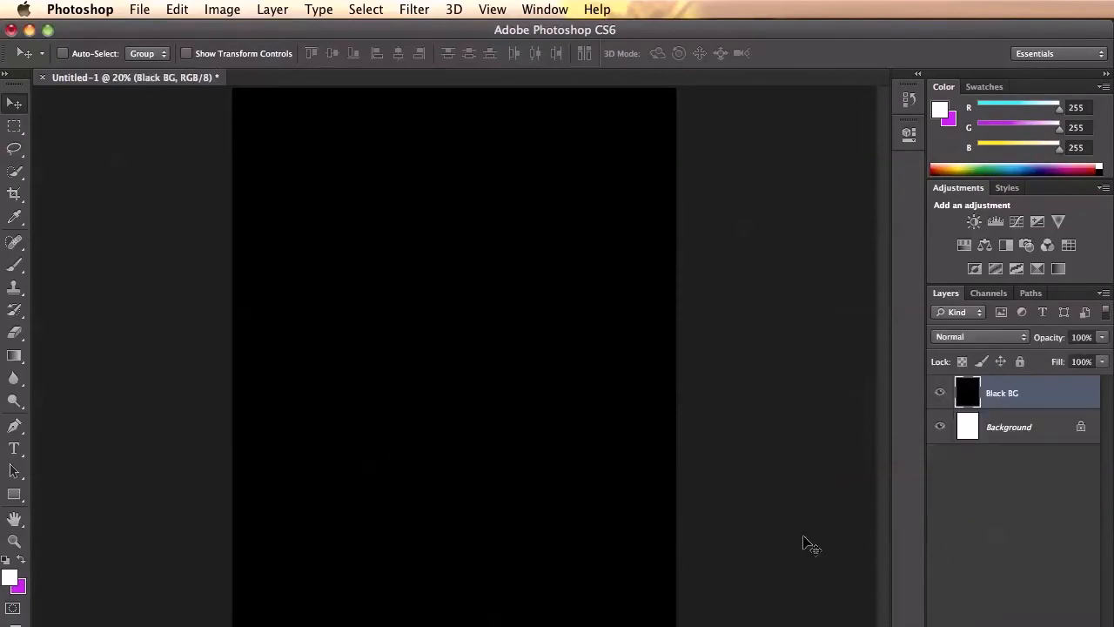